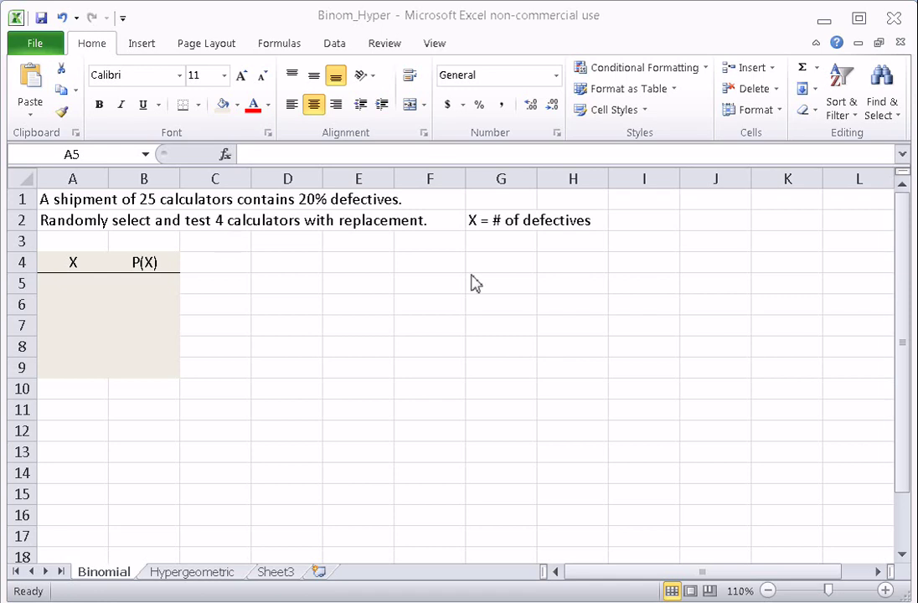
- Record the binomial parameters below the definition of X: n=4 in cell G3 and p=.2 in cell G4
{"action": "key", "text": "BackSpace"}
{"action": "left_click", "coordinate": [498, 243]}
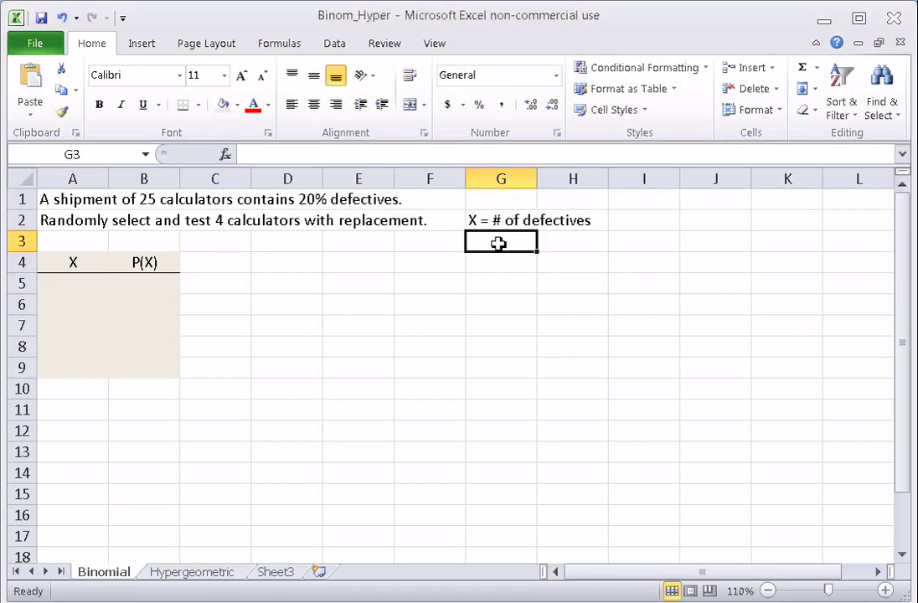
{"action": "type", "text": "n=4"}
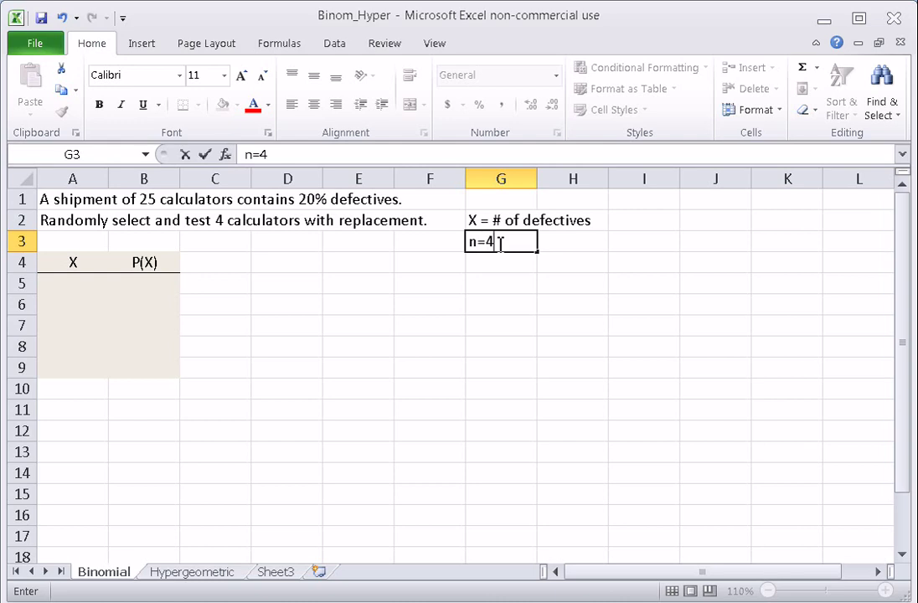
{"action": "key", "text": "Return"}
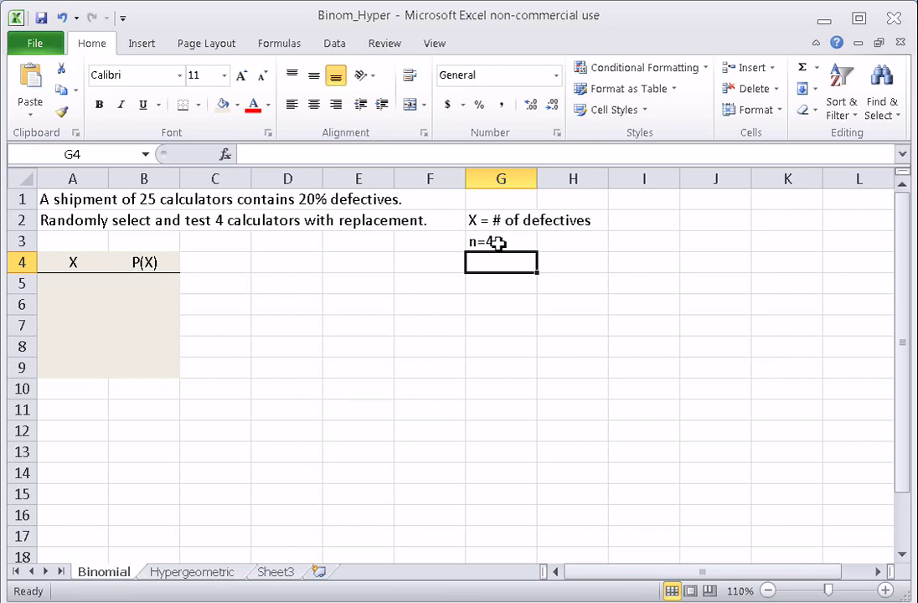
{"action": "left_click", "coordinate": [493, 224]}
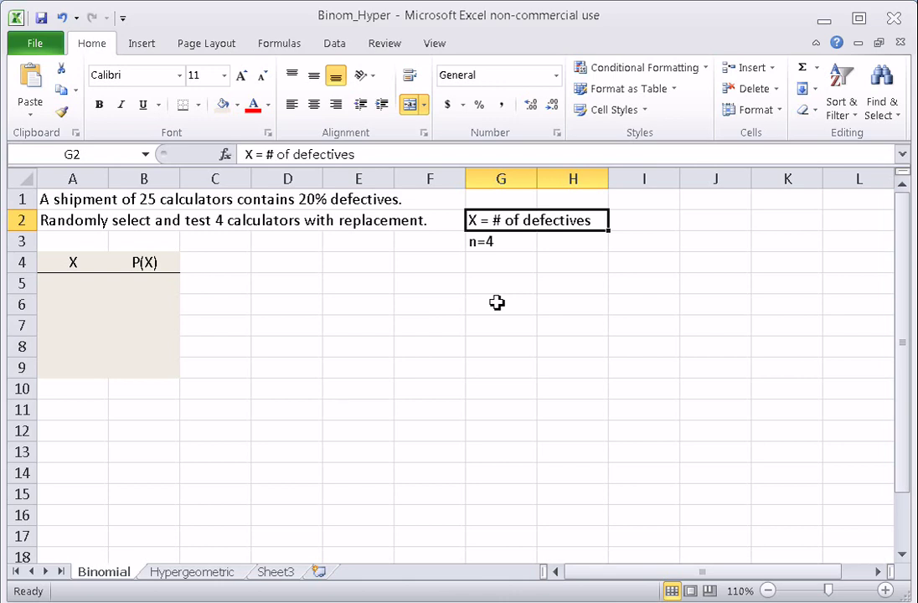
{"action": "left_click", "coordinate": [488, 265]}
{"action": "type", "text": "p="}
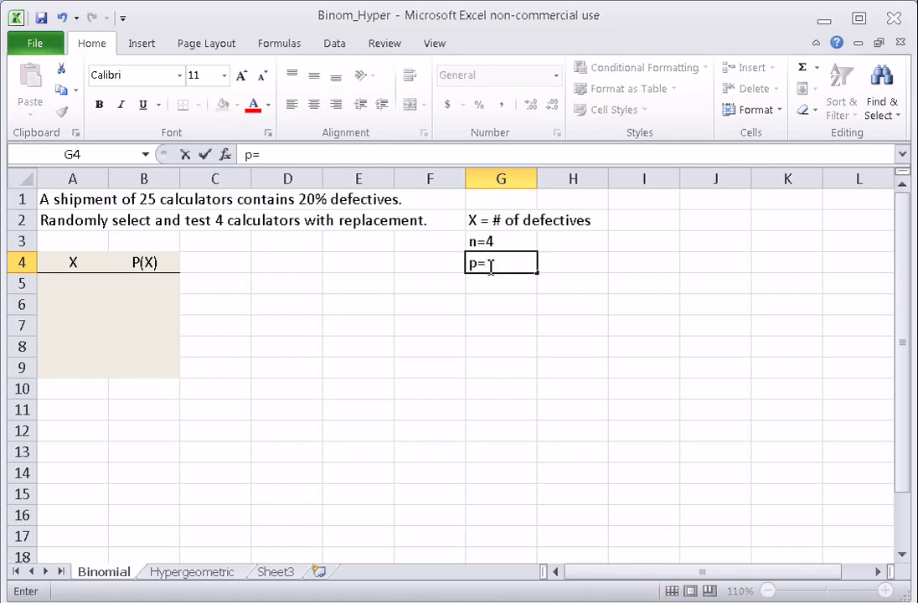
{"action": "type", "text": ".2"}
{"action": "key", "text": "Return"}
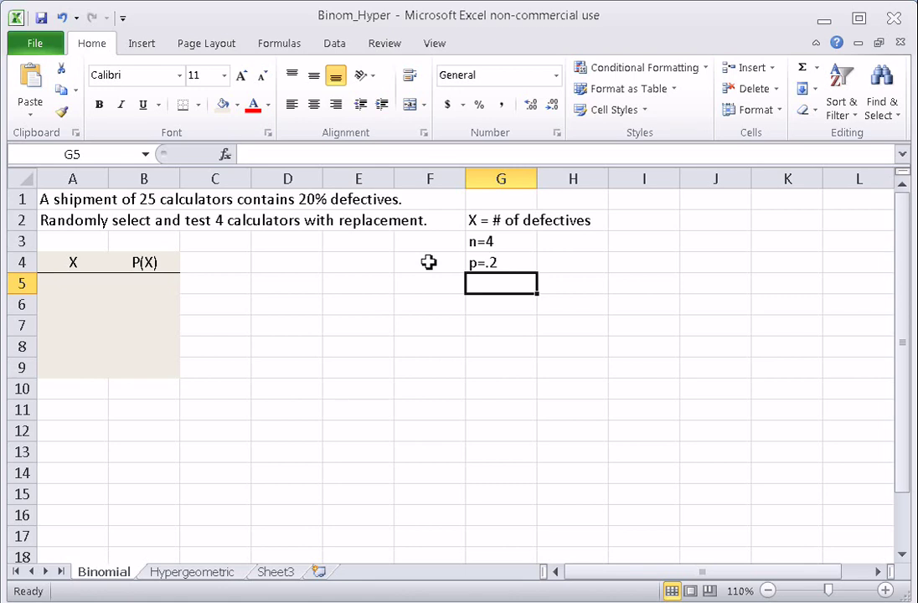
- Fill the X column of the table with the values 0, 1, 2, 3 and 4 in cells A5 to A9
{"action": "left_click", "coordinate": [527, 219]}
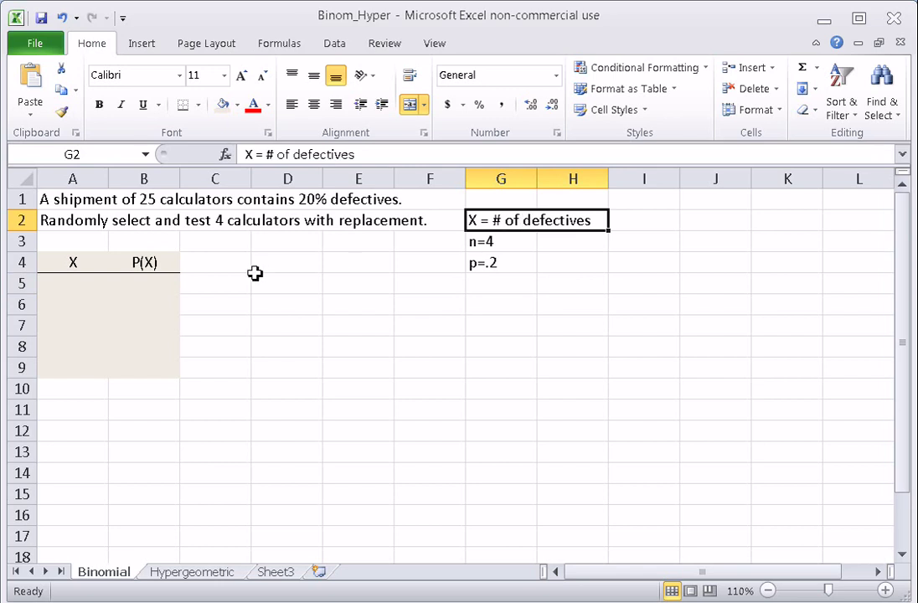
{"action": "left_click_drag", "start_coordinate": [83, 287], "coordinate": [81, 363]}
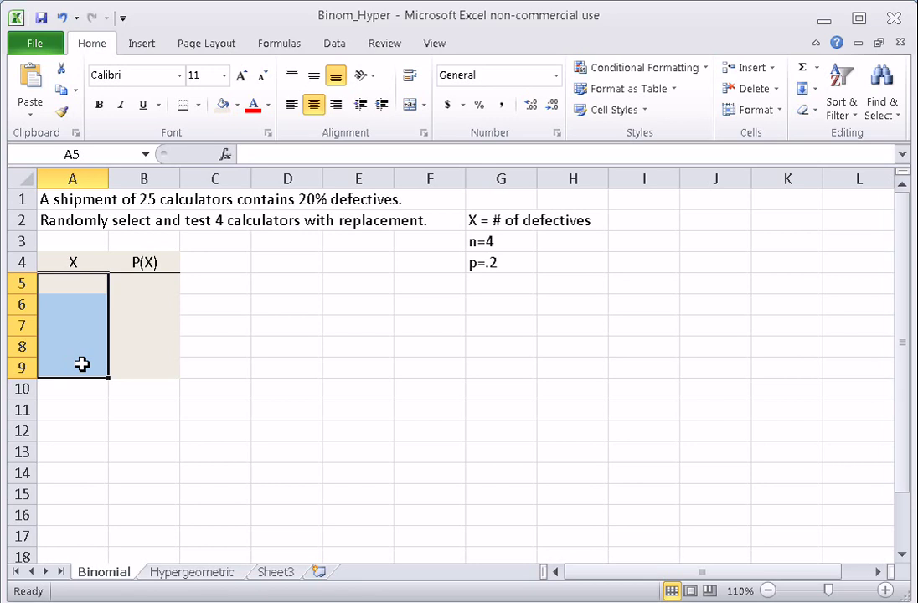
{"action": "left_click", "coordinate": [78, 286]}
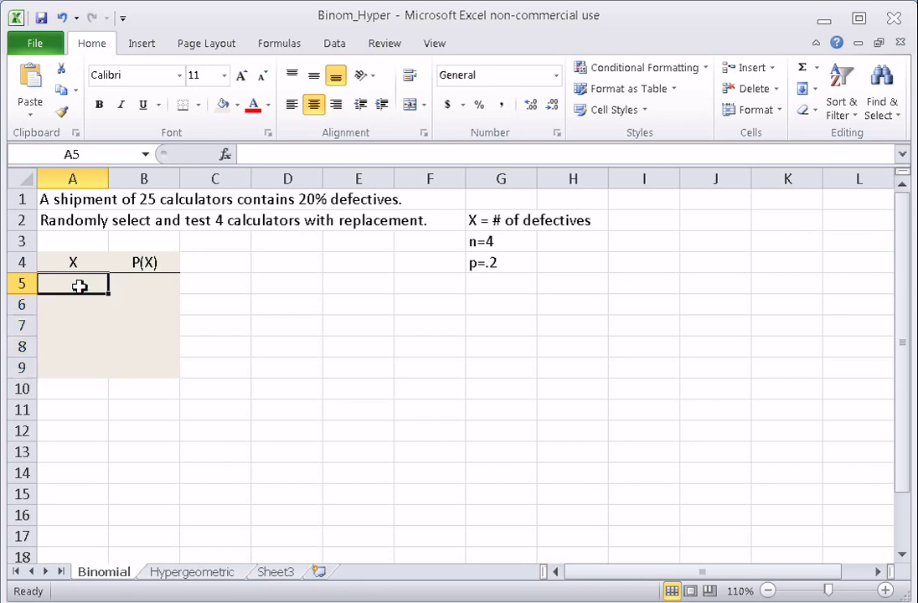
{"action": "type", "text": "0"}
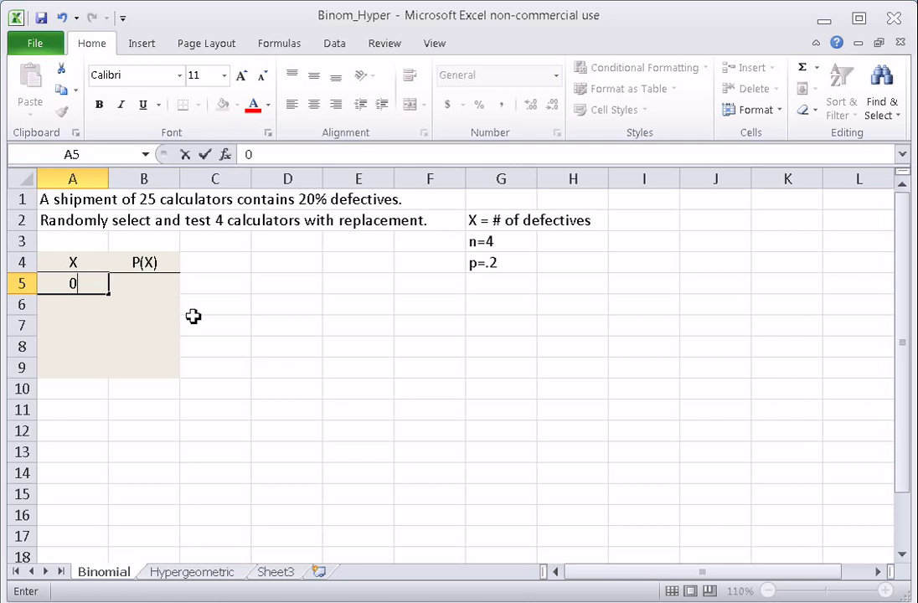
{"action": "key", "text": "Return"}
{"action": "type", "text": "1"}
{"action": "key", "text": "Return"}
{"action": "type", "text": "2"}
{"action": "key", "text": "Return"}
{"action": "type", "text": "3"}
{"action": "key", "text": "Return"}
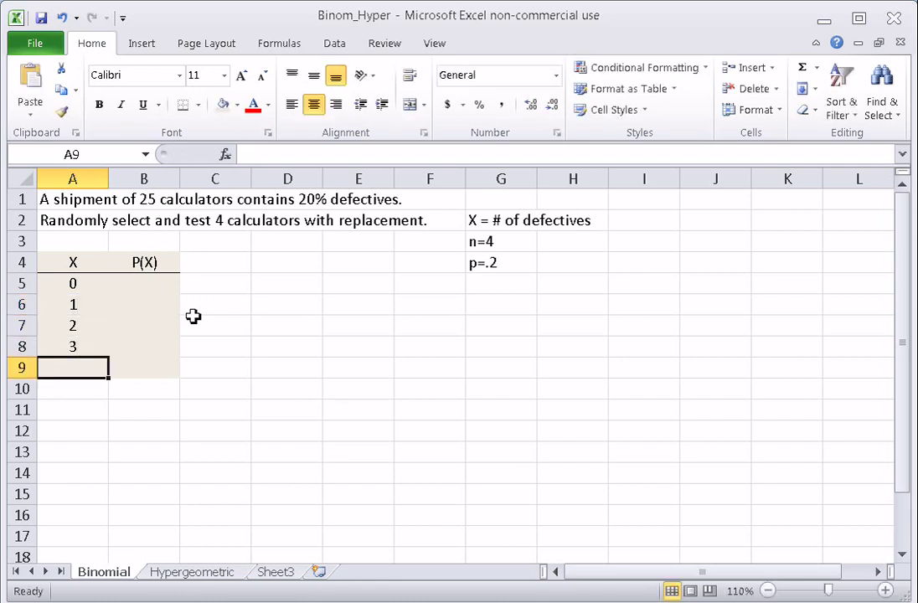
{"action": "type", "text": "4"}
{"action": "key", "text": "Return"}
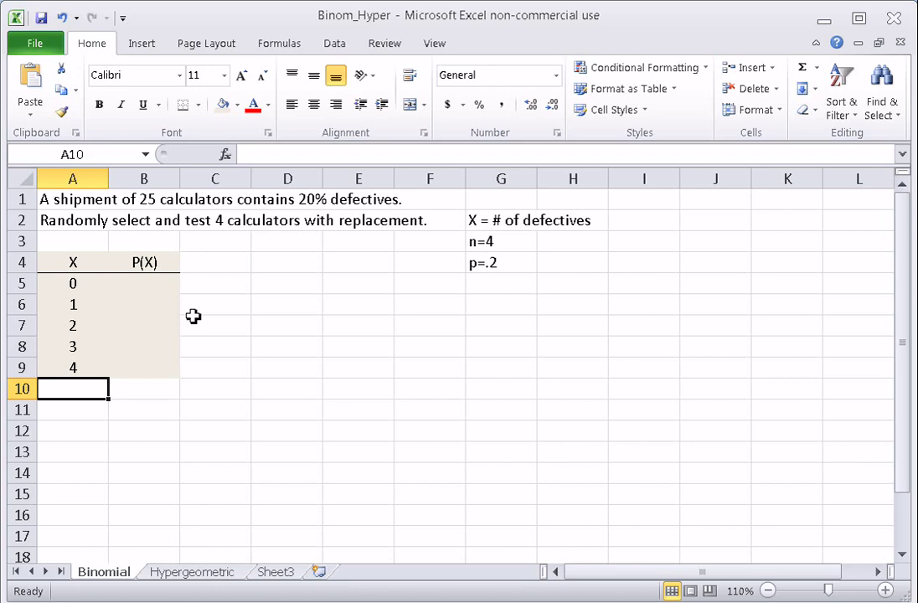
- Insert the BINOM.DIST function in B5 with A5 as Number_s, 4 as Trials, .2 as Probability_s and false as Cumulative
{"action": "left_click", "coordinate": [147, 288]}
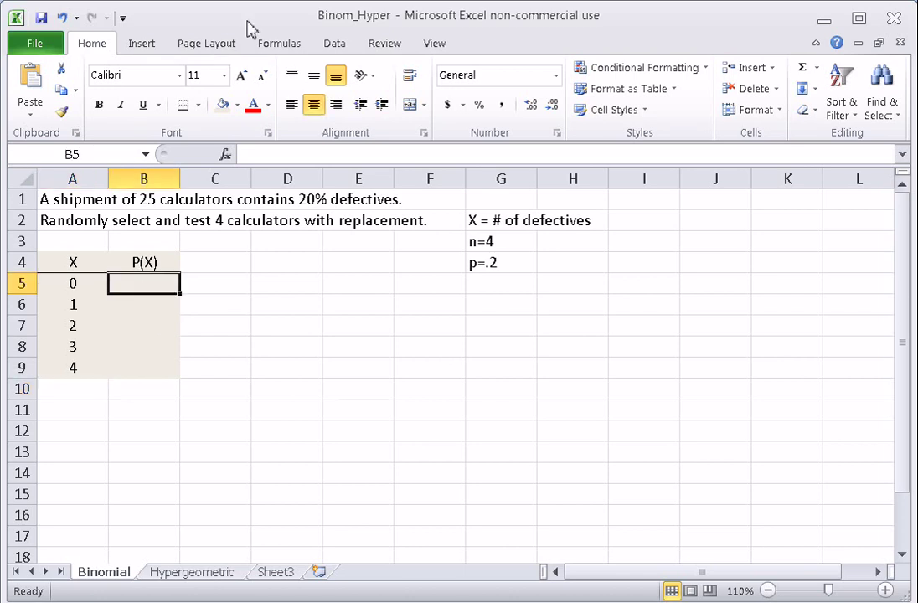
{"action": "left_click", "coordinate": [274, 44]}
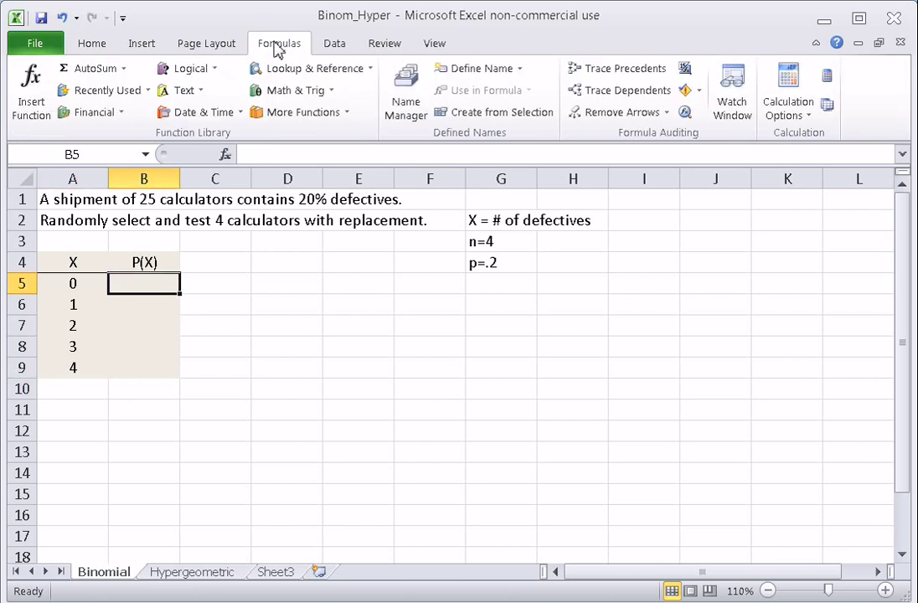
{"action": "left_click", "coordinate": [345, 115]}
{"action": "mouse_move", "coordinate": [352, 135]}
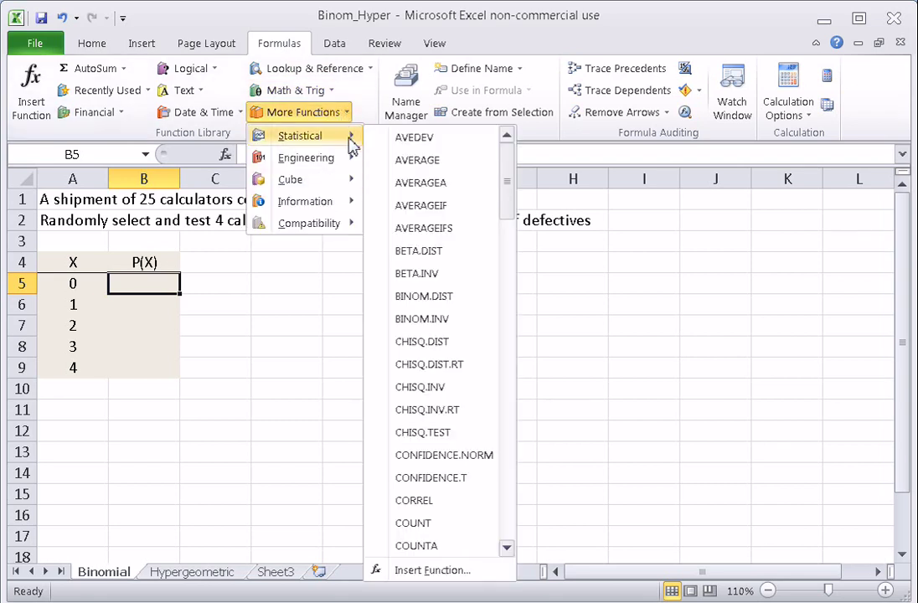
{"action": "left_click", "coordinate": [451, 297]}
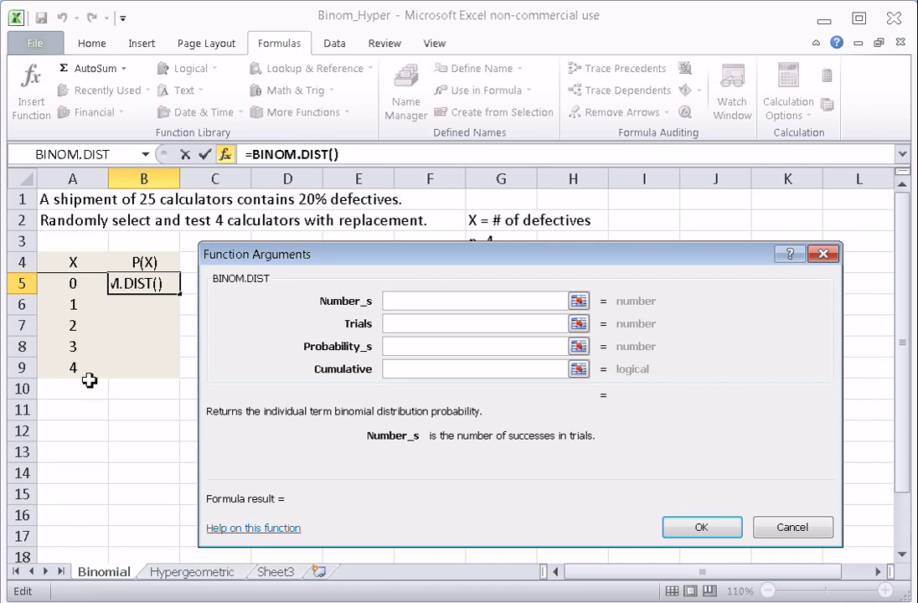
{"action": "left_click", "coordinate": [75, 286]}
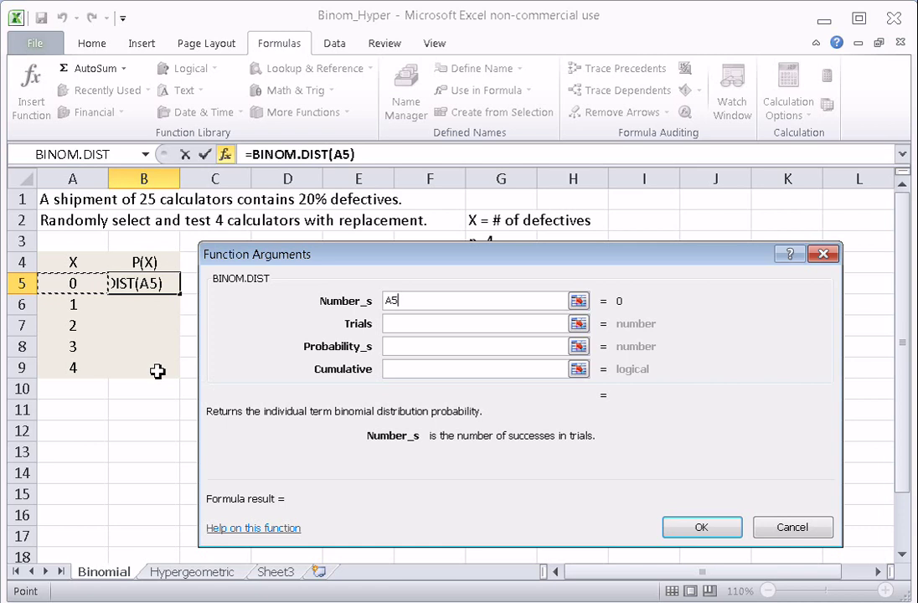
{"action": "left_click", "coordinate": [405, 325]}
{"action": "type", "text": "4"}
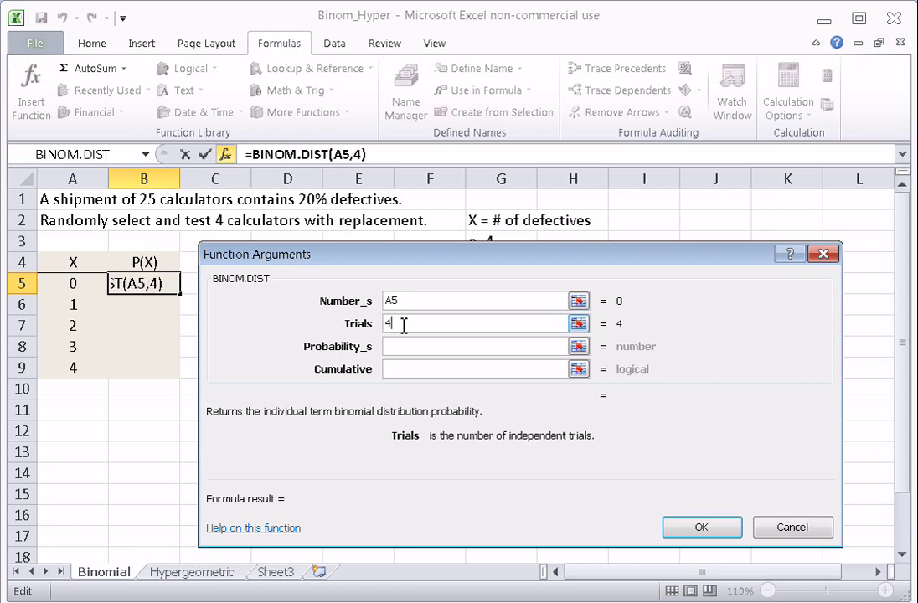
{"action": "left_click", "coordinate": [403, 350]}
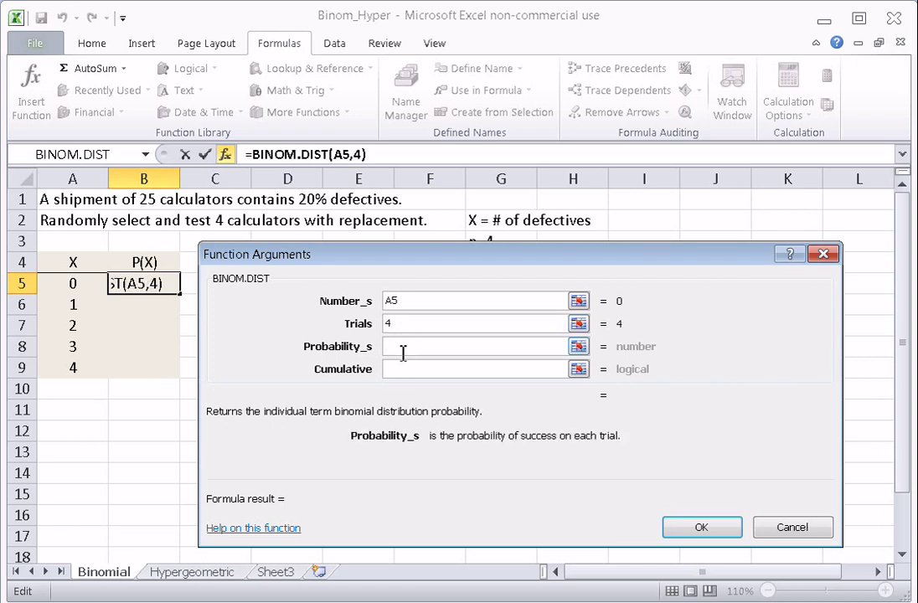
{"action": "type", "text": ".2"}
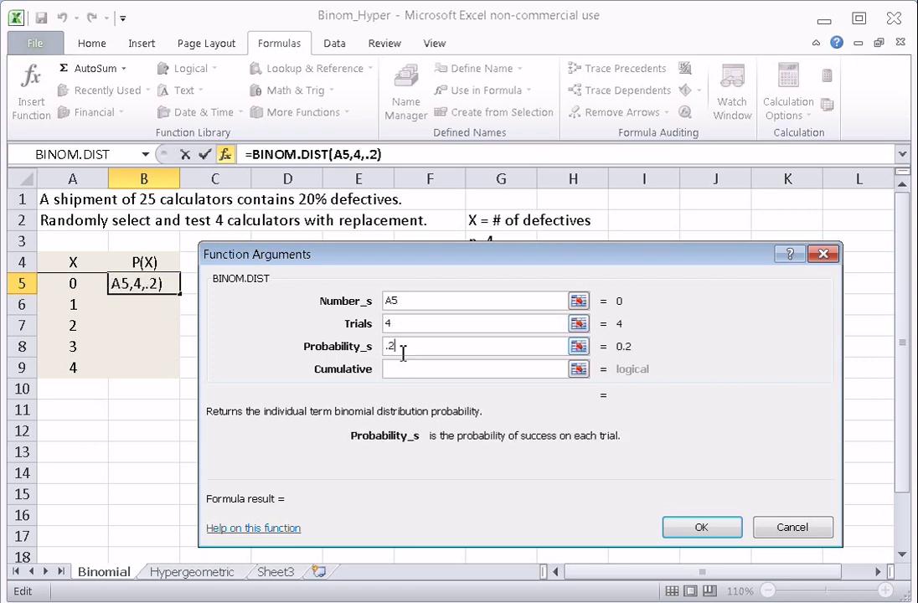
{"action": "left_click", "coordinate": [404, 369]}
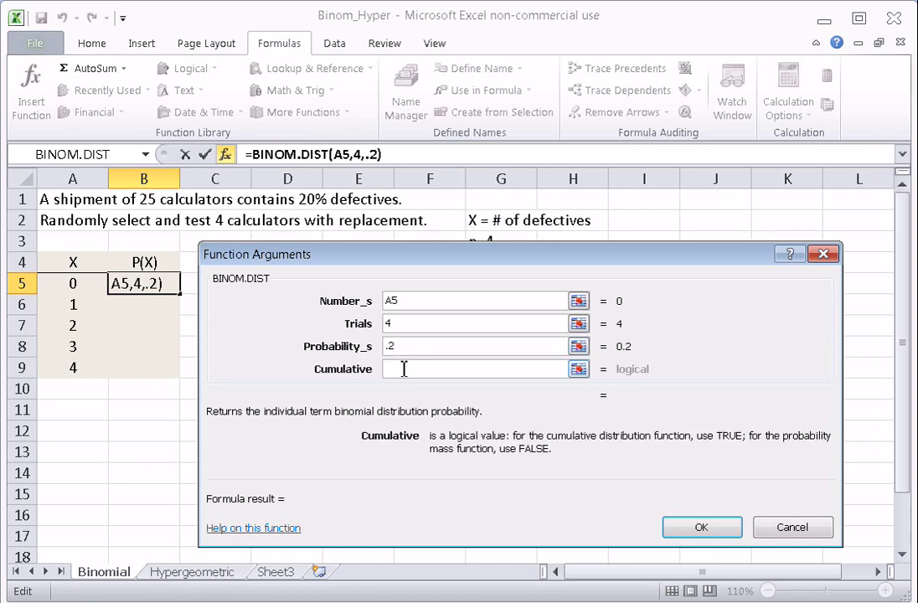
{"action": "type", "text": "false"}
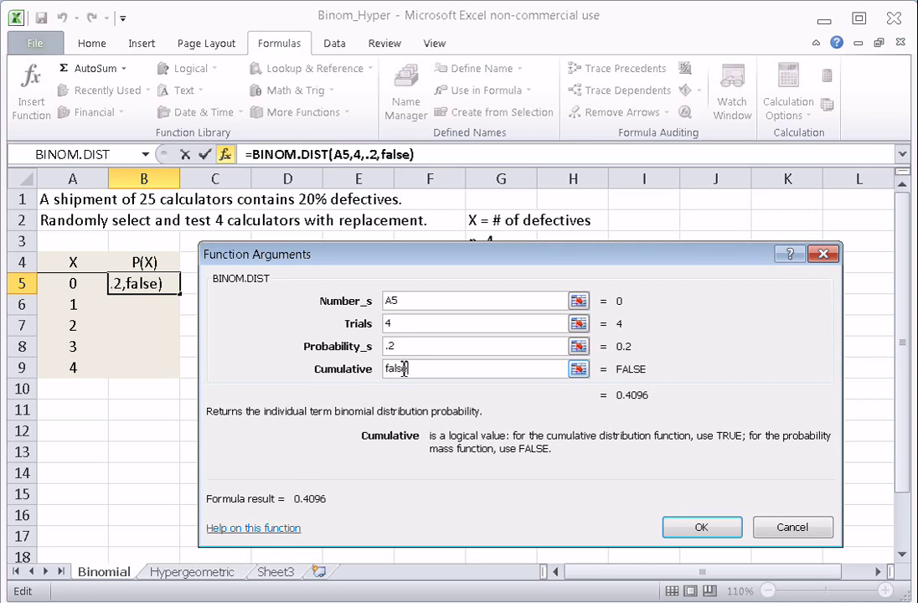
{"action": "left_click", "coordinate": [701, 528]}
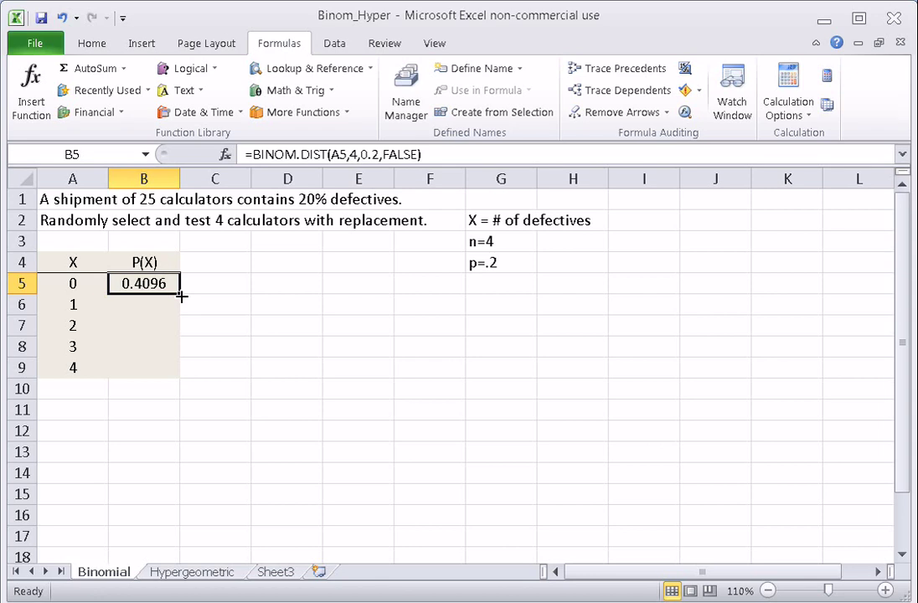
- Copy the B5 probability formula down through B9 and check the copied formulas in B6 to B9
{"action": "left_click_drag", "start_coordinate": [182, 295], "coordinate": [177, 373]}
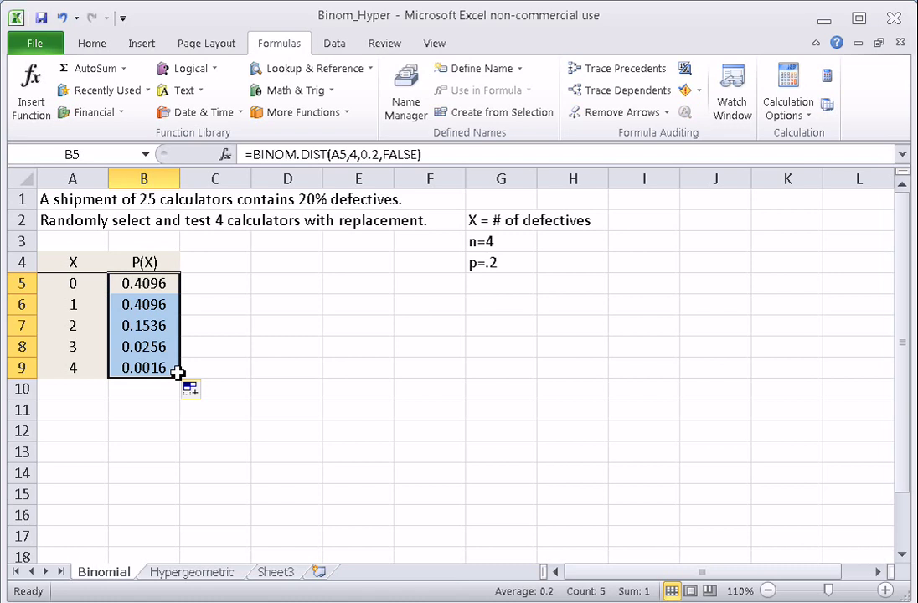
{"action": "left_click", "coordinate": [163, 309]}
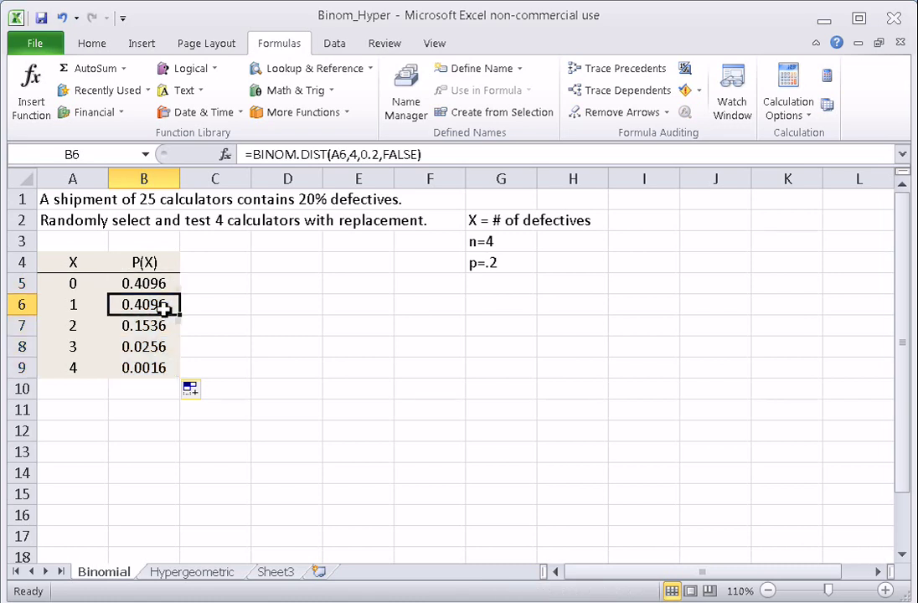
{"action": "left_click", "coordinate": [175, 325]}
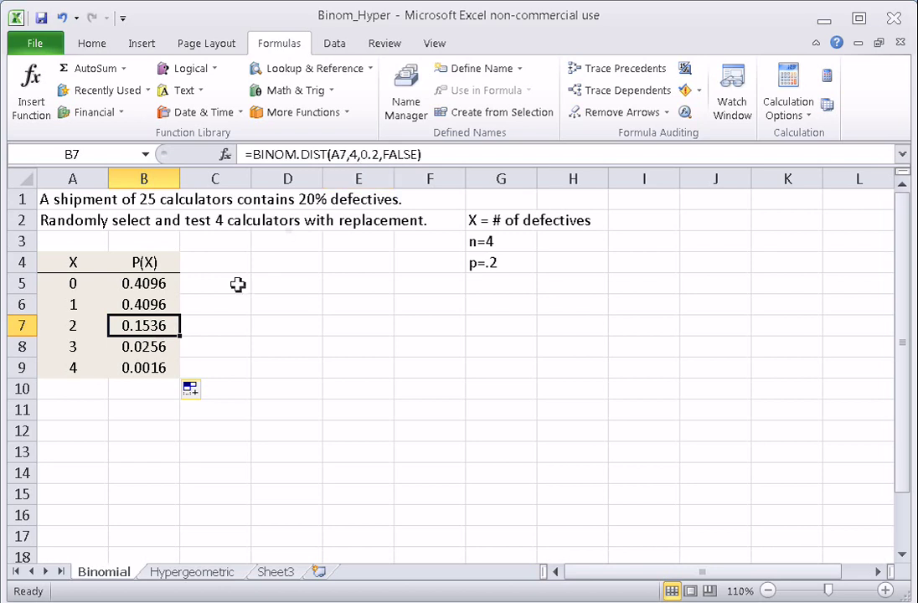
{"action": "left_click", "coordinate": [163, 350]}
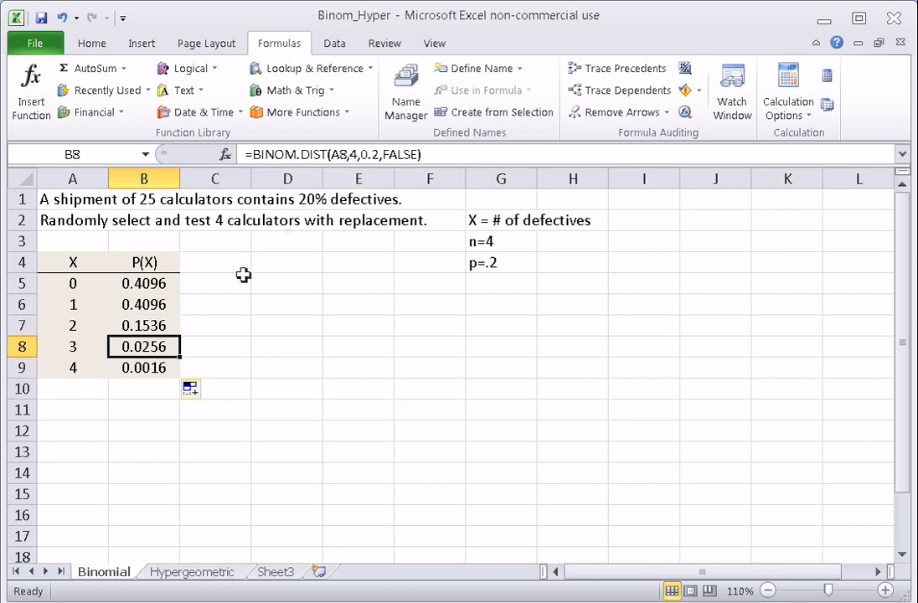
{"action": "left_click", "coordinate": [167, 373]}
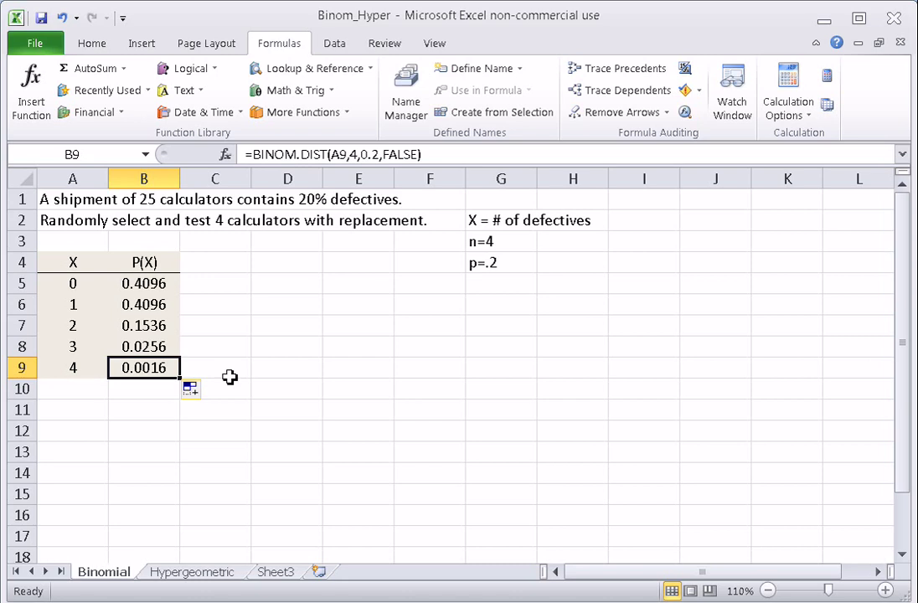
- Add a Mean row in row 11, with the expression n*p in B11 and the formula =4*.2 in C11
{"action": "left_click", "coordinate": [86, 415]}
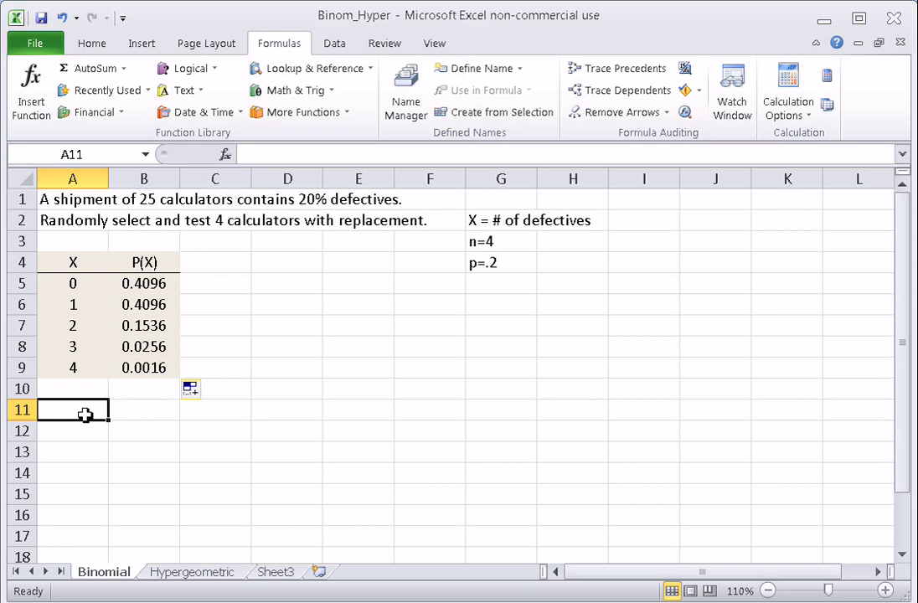
{"action": "type", "text": "Mean"}
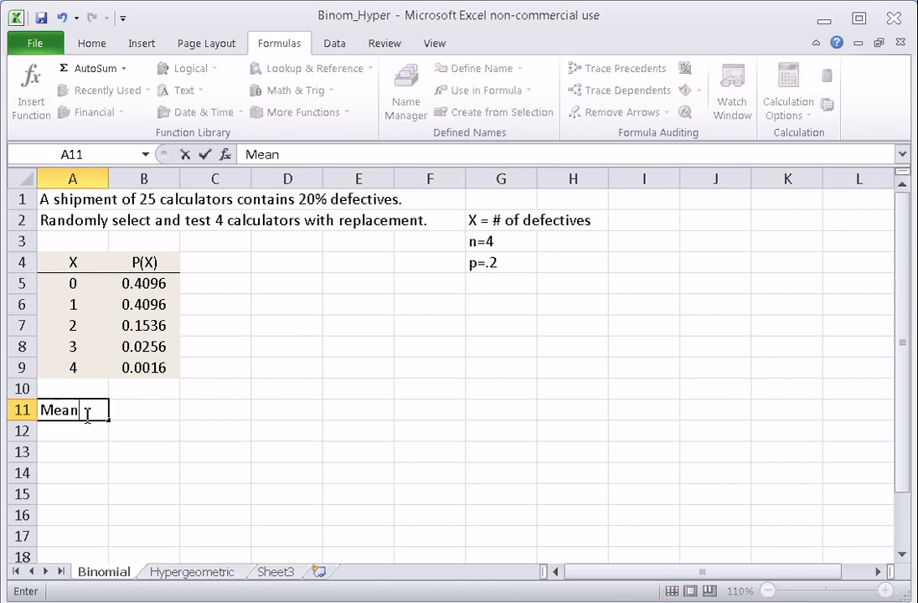
{"action": "key", "text": "Tab"}
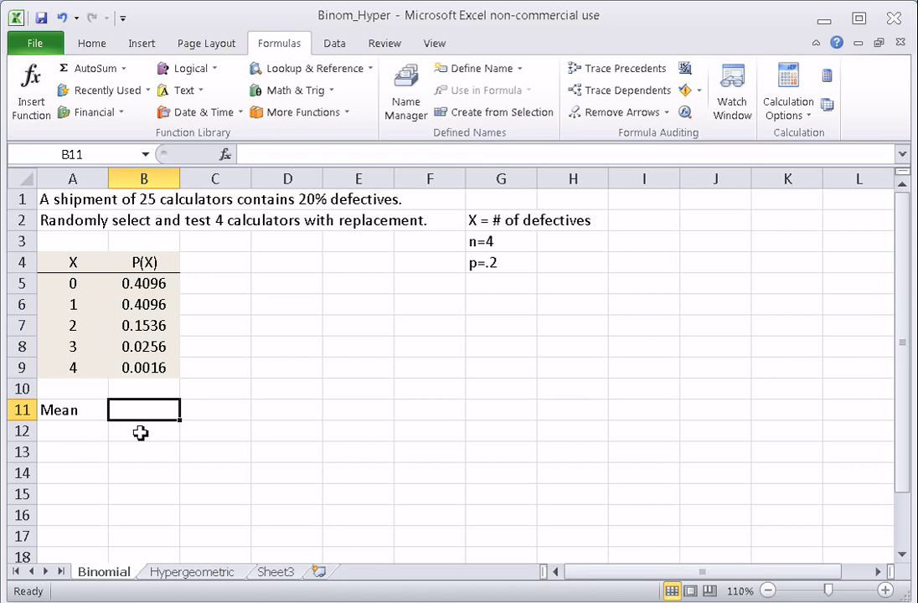
{"action": "type", "text": "n"}
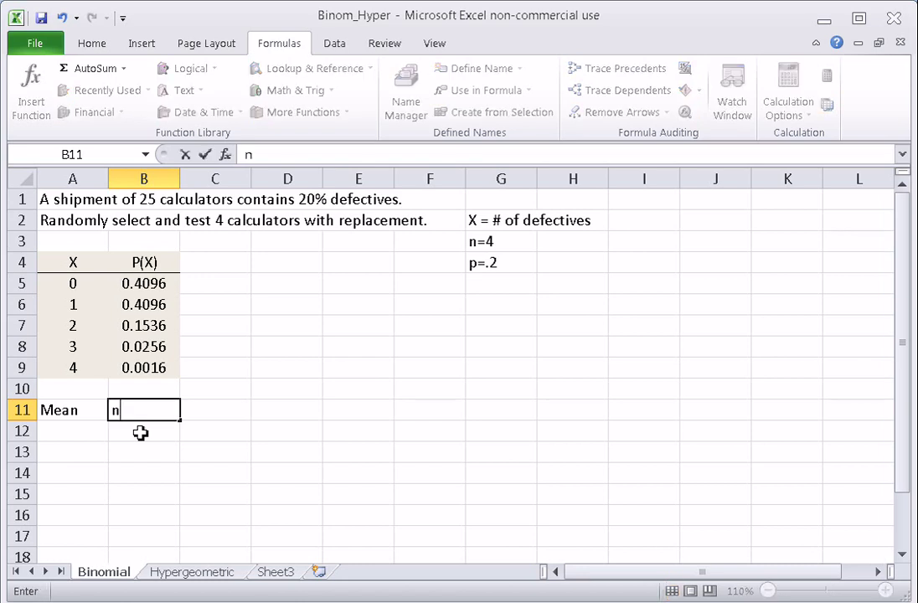
{"action": "type", "text": "*p"}
{"action": "key", "text": "Tab"}
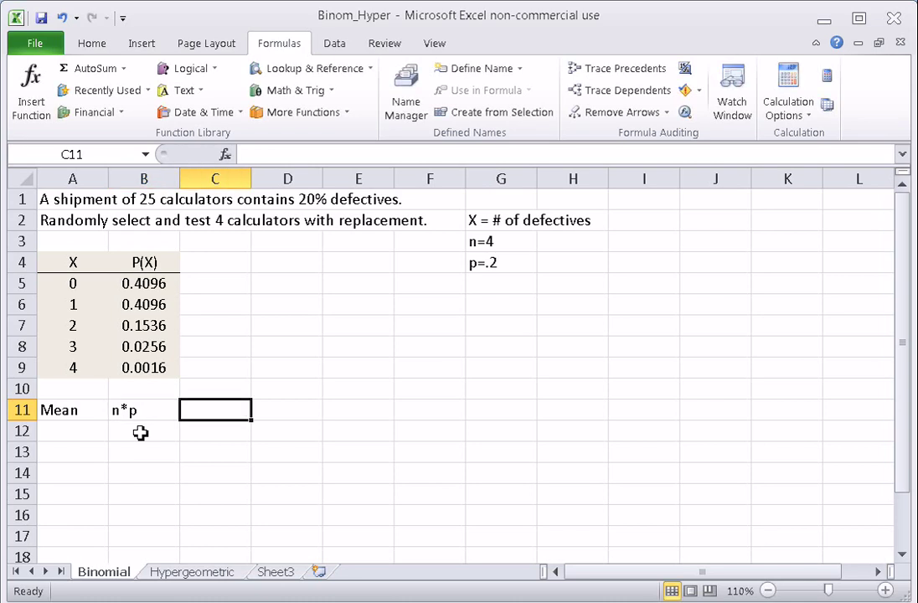
{"action": "type", "text": "=4"}
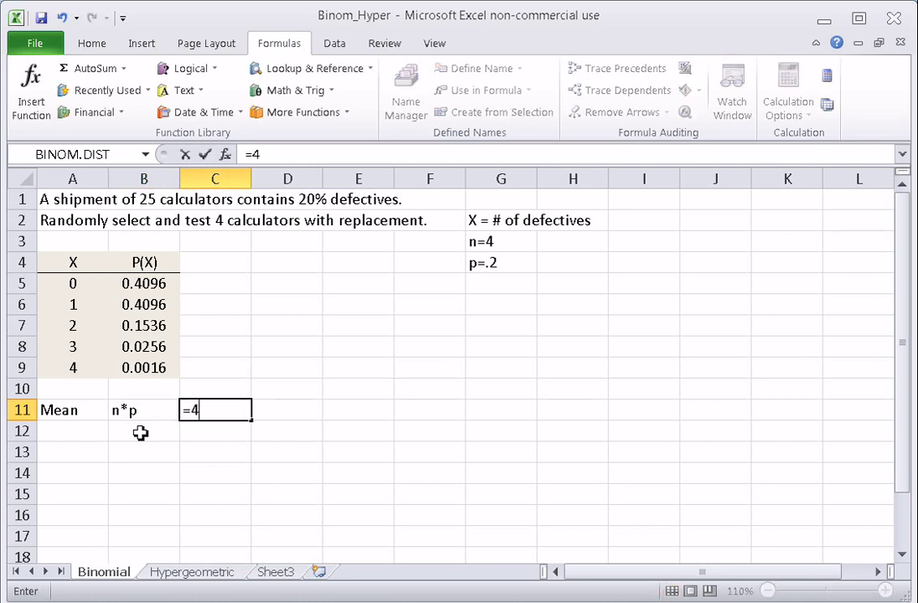
{"action": "type", "text": "*.2"}
{"action": "key", "text": "Return"}
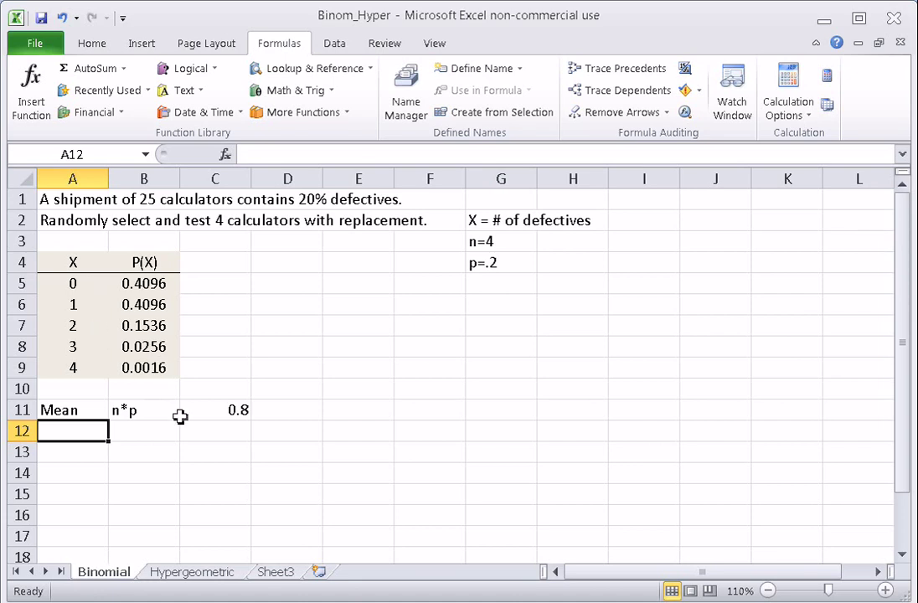
- Label row 12 SD in A12 and enter the text expression sqrt(n*p*(1-p)) in B12
{"action": "left_click", "coordinate": [215, 412]}
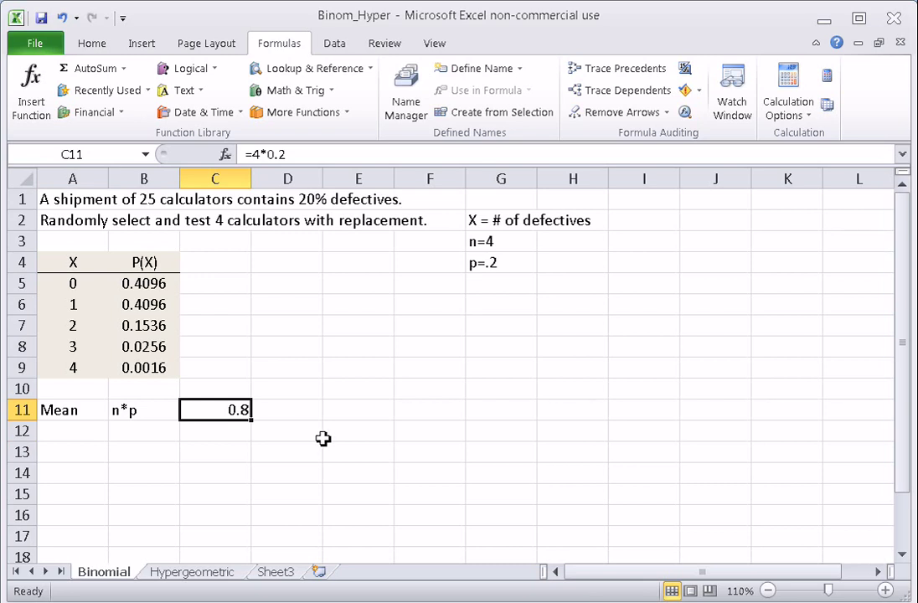
{"action": "left_click", "coordinate": [88, 436]}
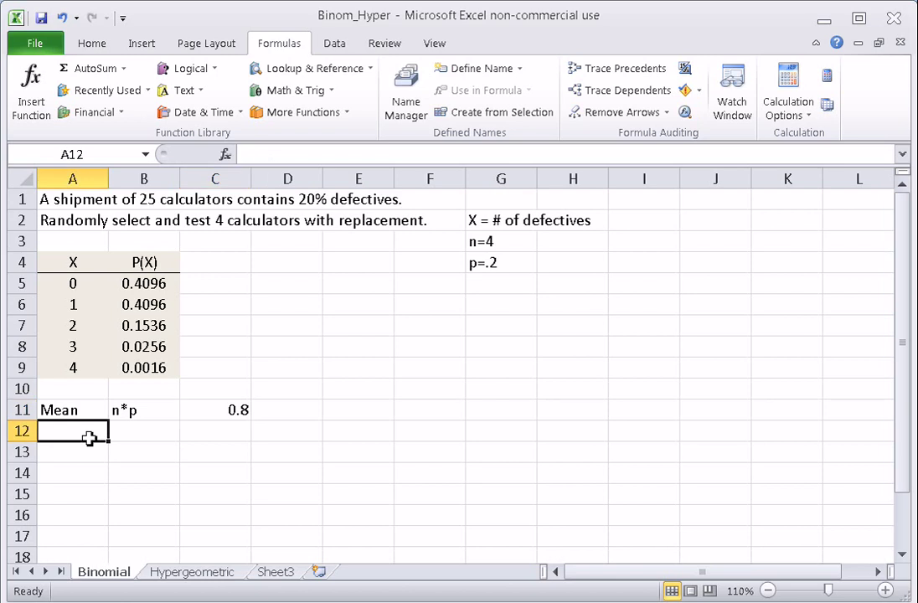
{"action": "type", "text": "SD"}
{"action": "key", "text": "Tab"}
{"action": "type", "text": "s"}
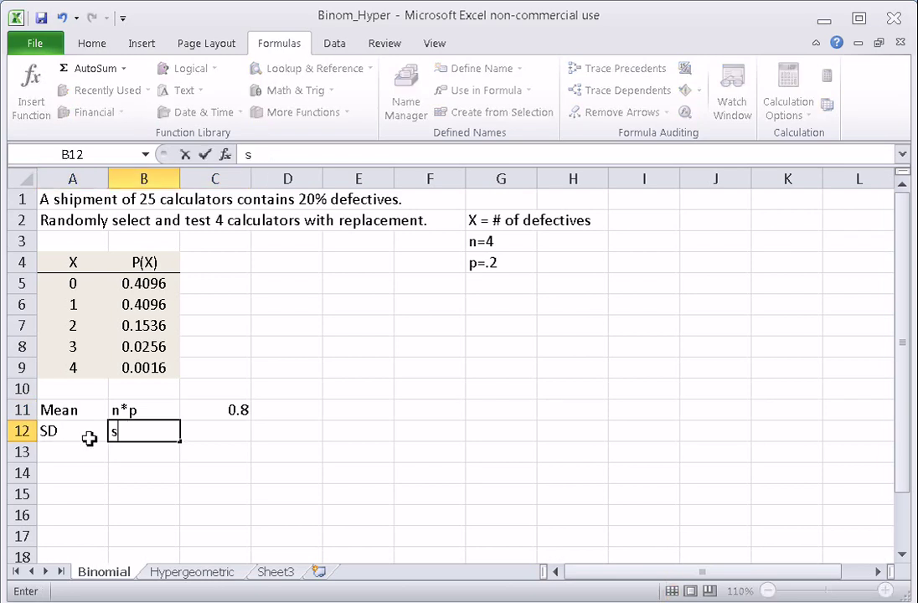
{"action": "type", "text": "qrt(n"}
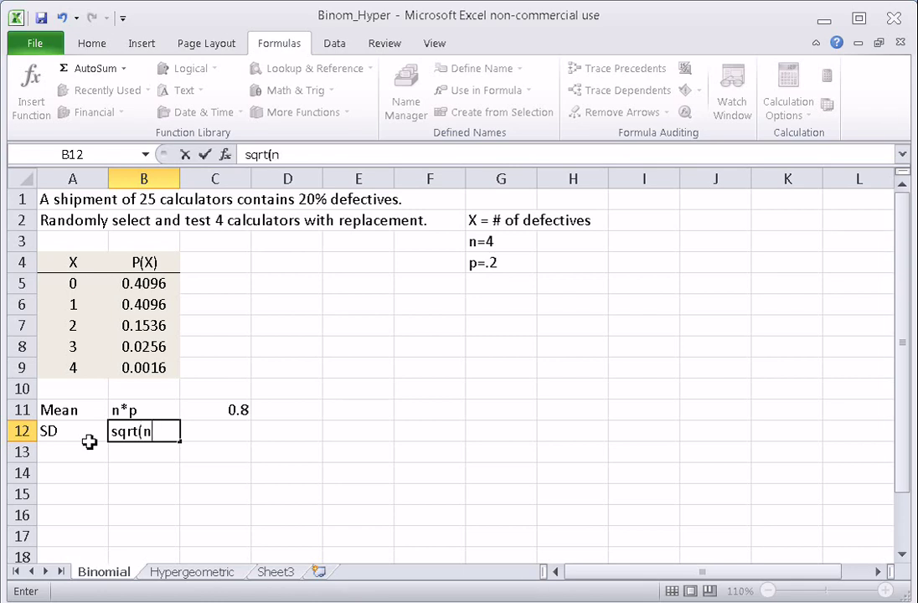
{"action": "type", "text": "*p*(1"}
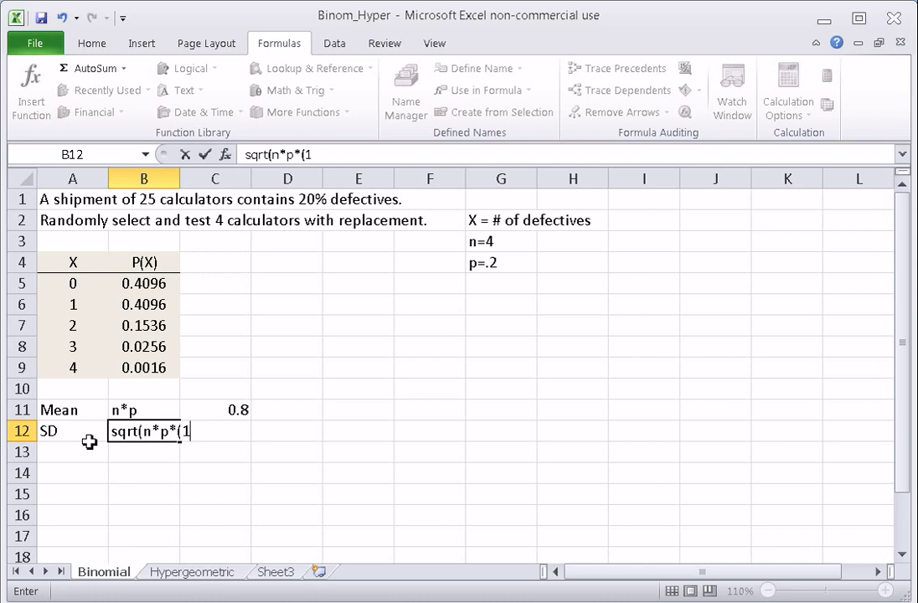
{"action": "type", "text": "-p))"}
{"action": "key", "text": "Tab"}
{"action": "key", "text": "Tab"}
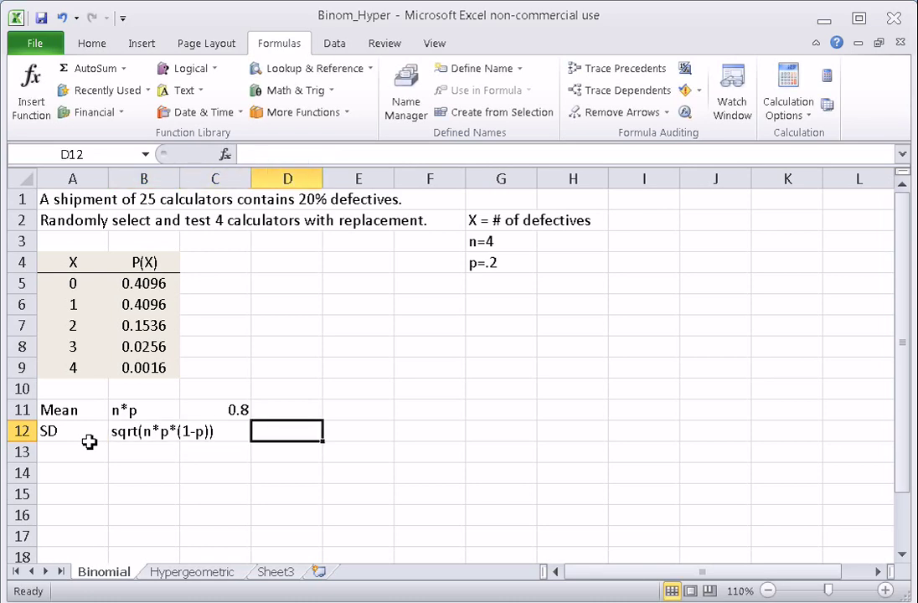
- Calculate the standard deviation in D12 with the formula =sqrt(4*.2*.8) and check it alongside the mean in C11
{"action": "type", "text": "="}
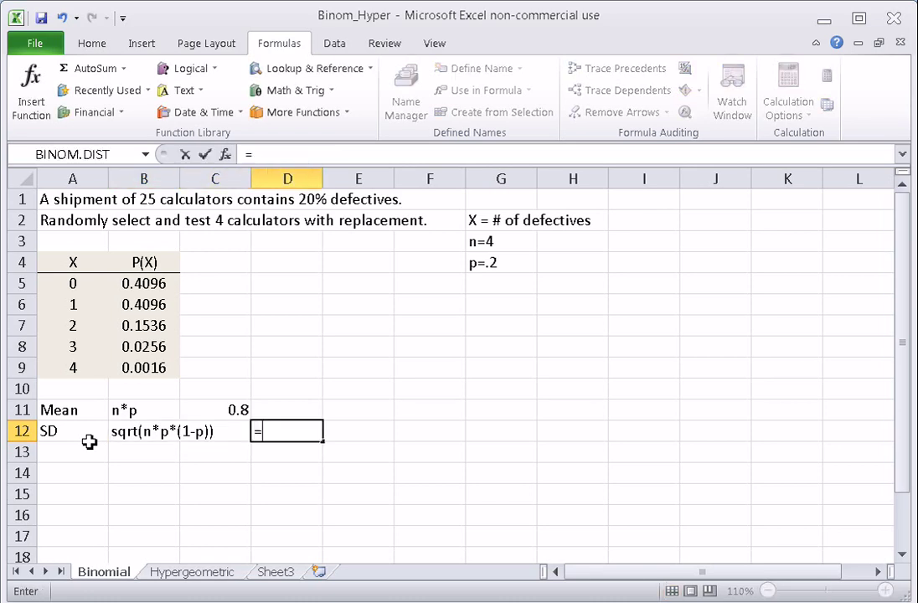
{"action": "type", "text": "sqrt"}
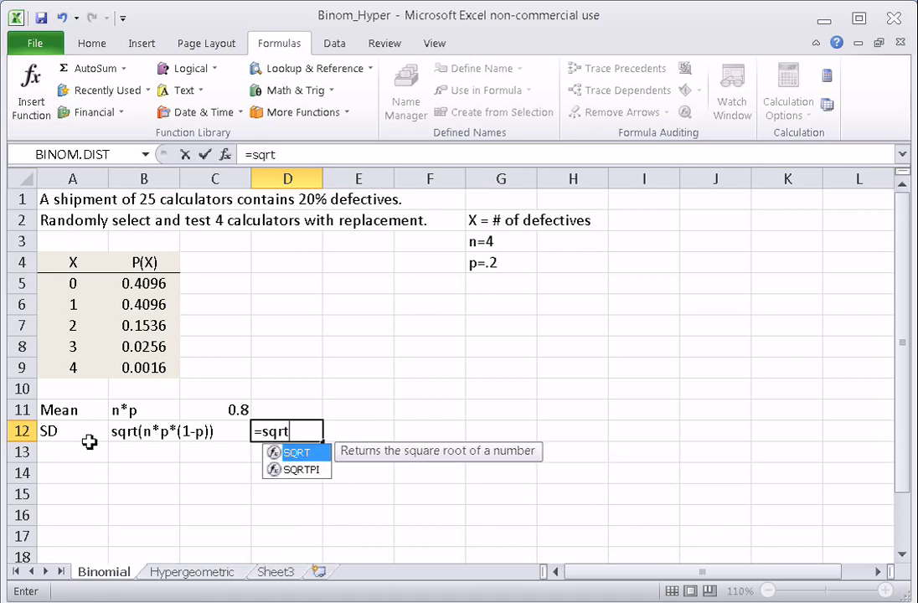
{"action": "type", "text": "("}
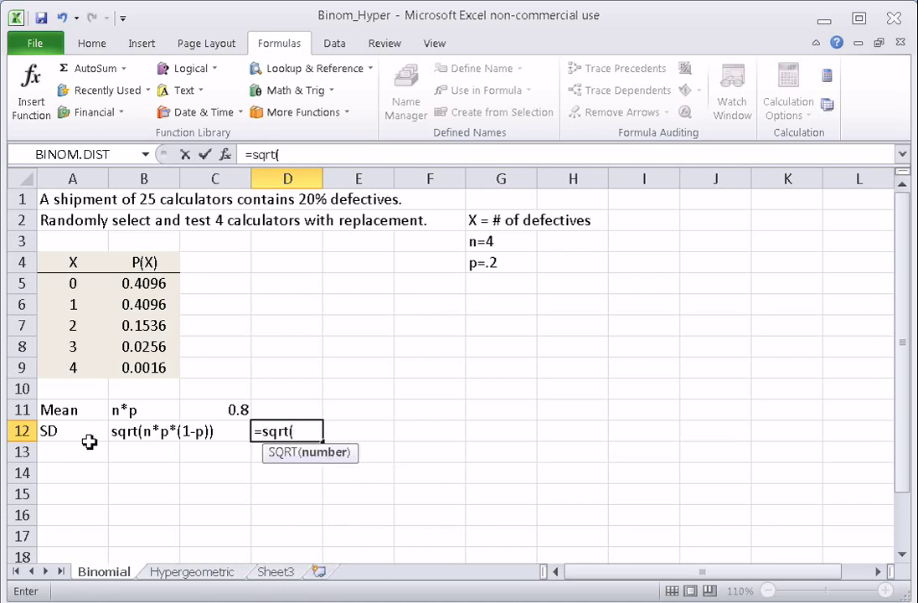
{"action": "type", "text": "4*.2*.8)"}
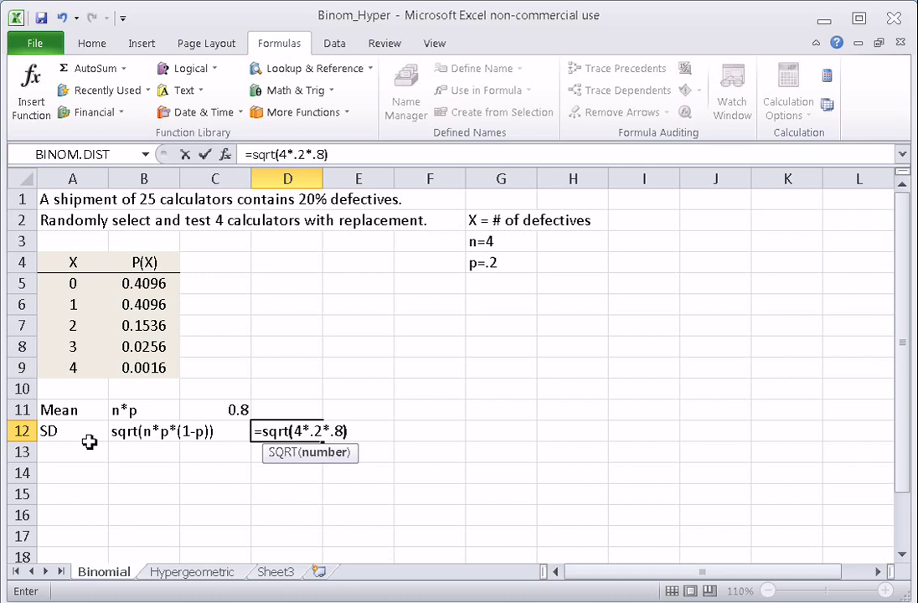
{"action": "key", "text": "Tab"}
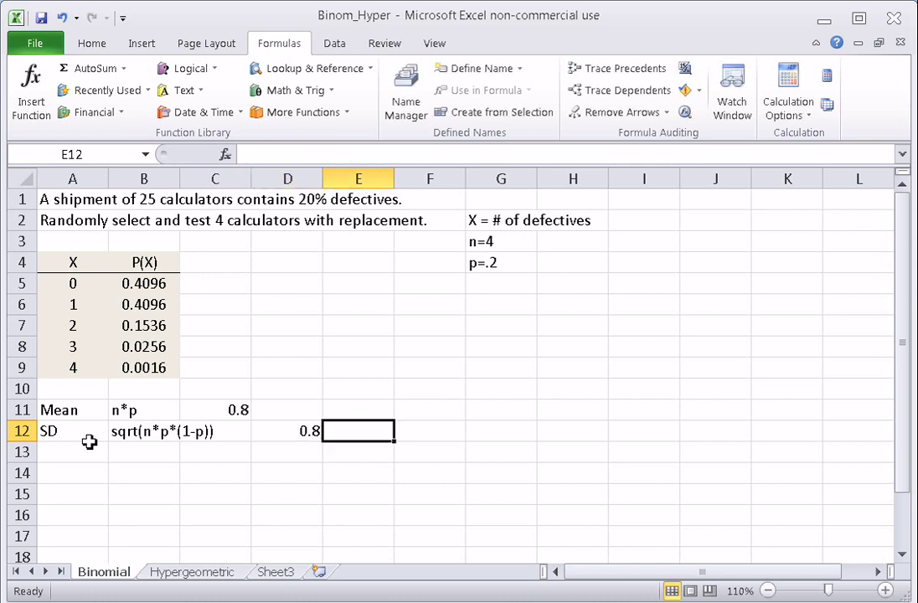
{"action": "left_click", "coordinate": [301, 429]}
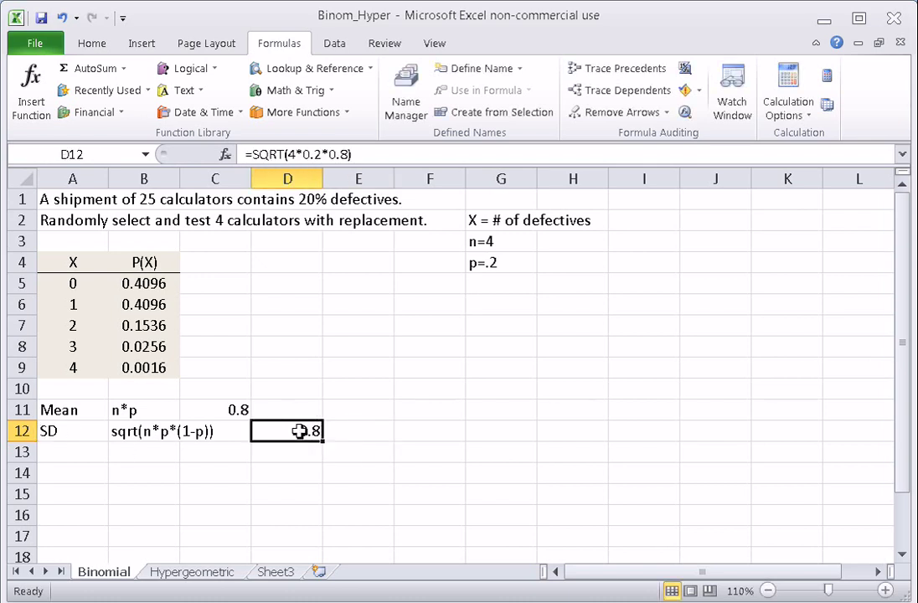
{"action": "left_click", "coordinate": [235, 408]}
{"action": "left_click", "coordinate": [308, 433]}
- On the Hypergeometric sheet, fill the X column with the values 0, 1, 2, 3 and 4 in cells A5 to A9
{"action": "left_click", "coordinate": [203, 577]}
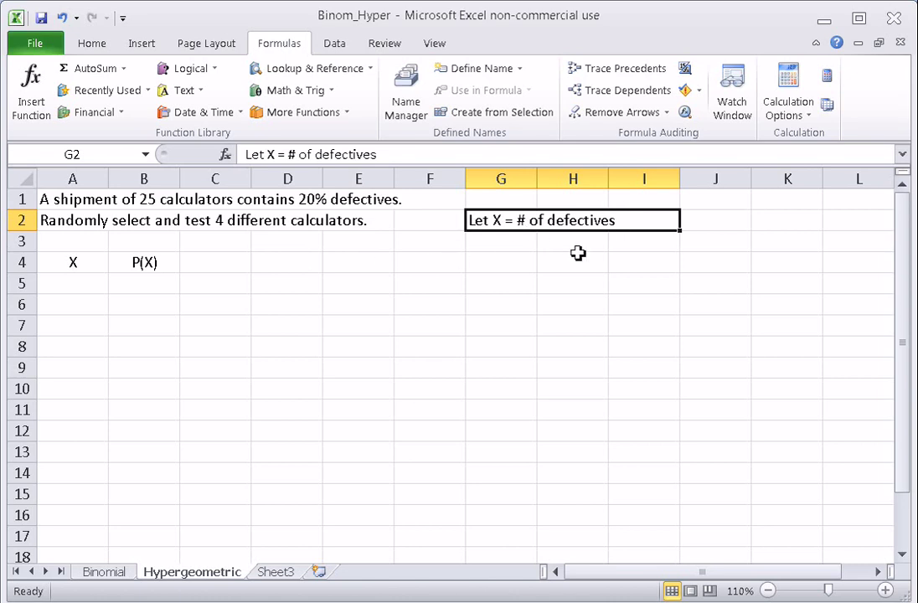
{"action": "left_click", "coordinate": [79, 286]}
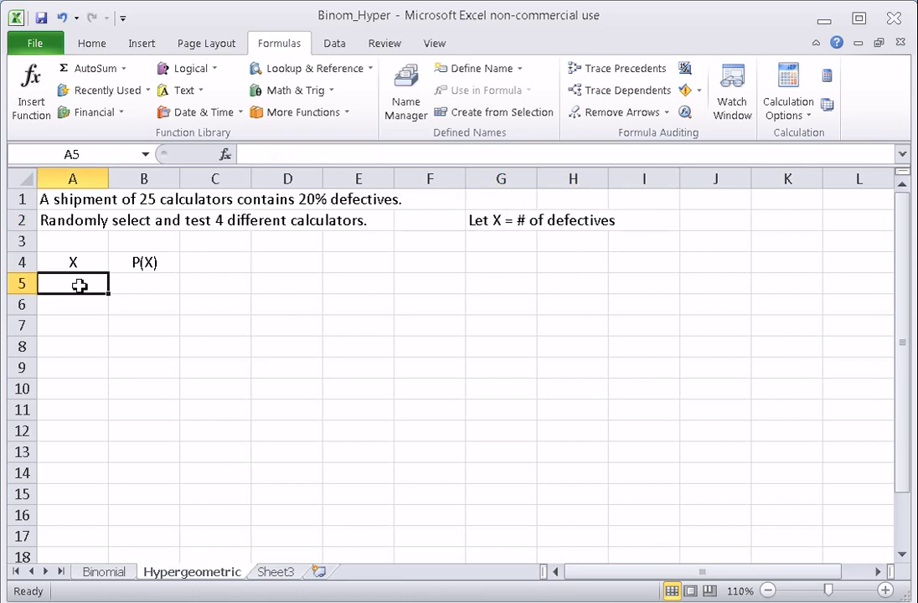
{"action": "type", "text": "0"}
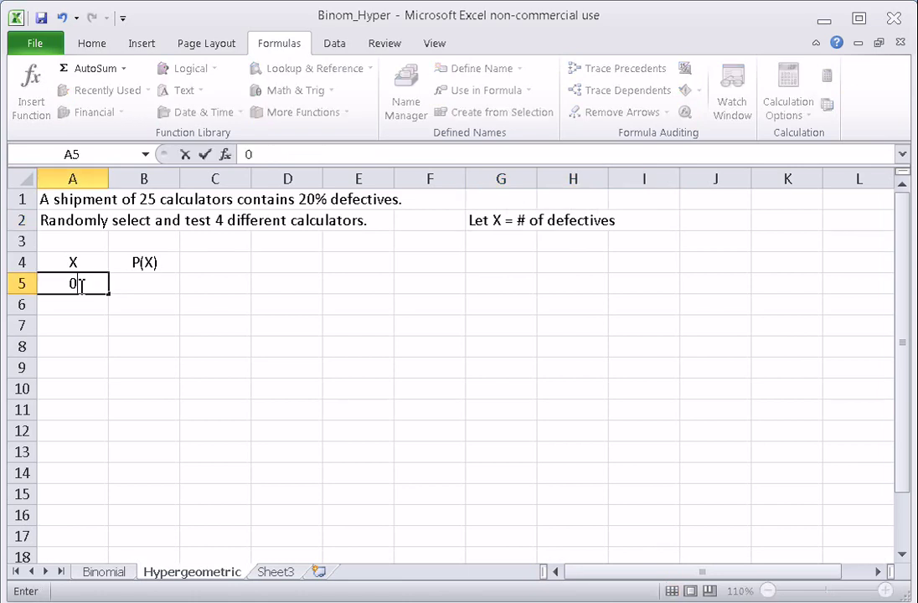
{"action": "key", "text": "Return"}
{"action": "type", "text": "1"}
{"action": "key", "text": "Return"}
{"action": "type", "text": "2"}
{"action": "key", "text": "Return"}
{"action": "type", "text": "3"}
{"action": "key", "text": "Return"}
{"action": "type", "text": "4"}
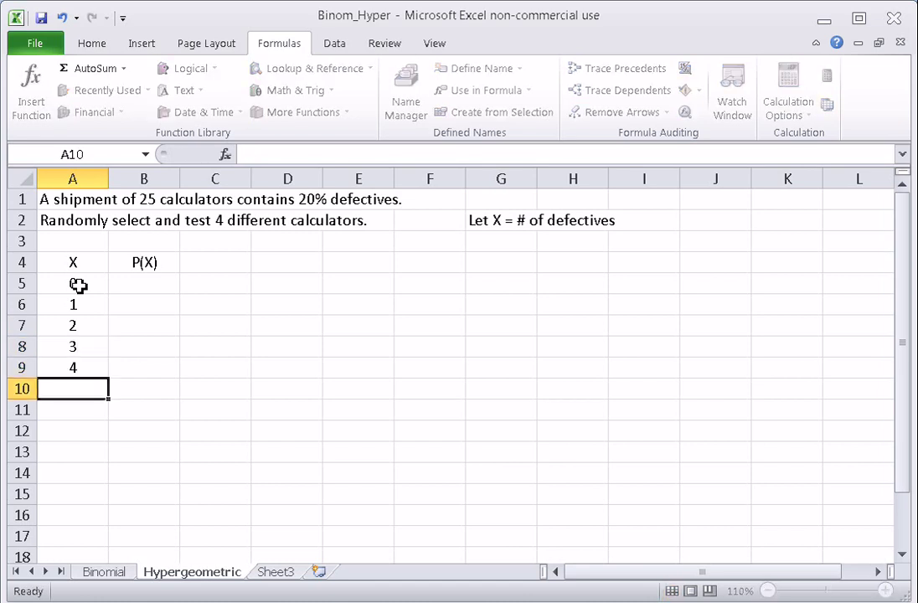
{"action": "key", "text": "Return"}
{"action": "left_click_drag", "start_coordinate": [82, 263], "coordinate": [84, 362]}
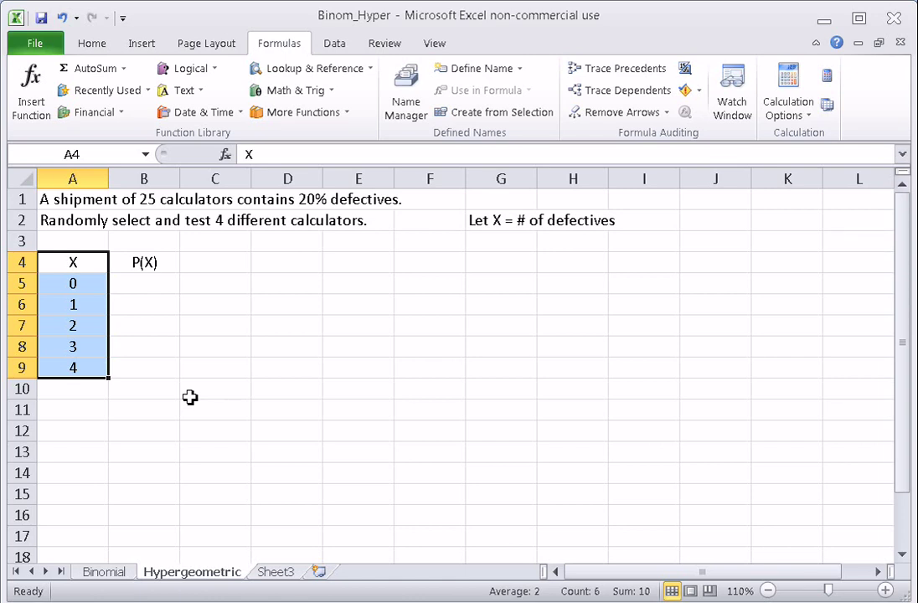
{"action": "left_click", "coordinate": [161, 284]}
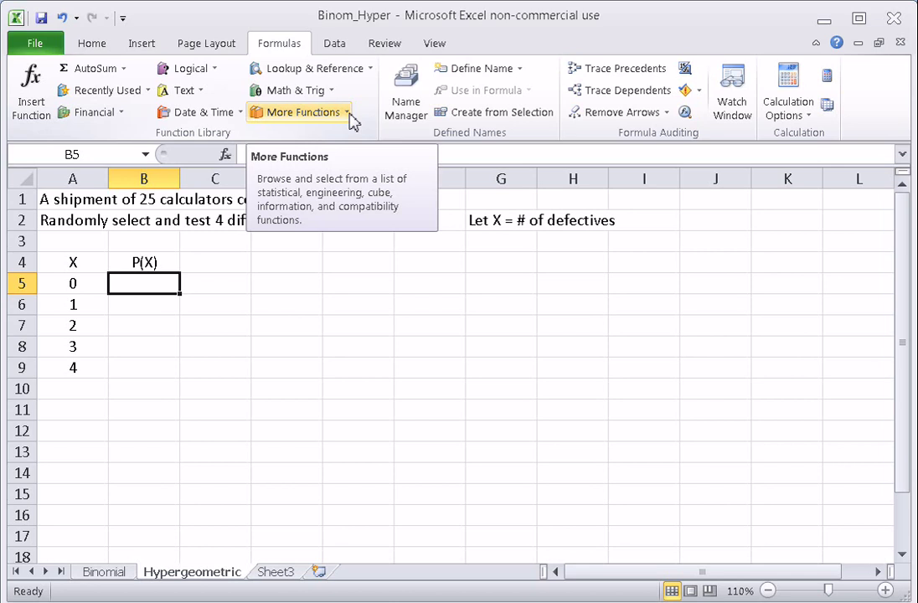
{"action": "left_click", "coordinate": [351, 119]}
{"action": "mouse_move", "coordinate": [352, 139]}
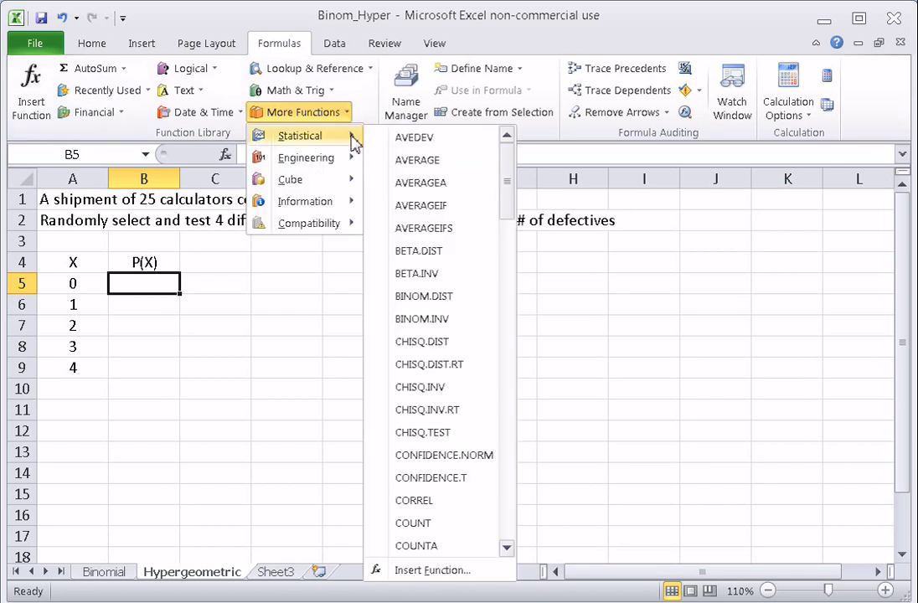
{"action": "left_click", "coordinate": [506, 370]}
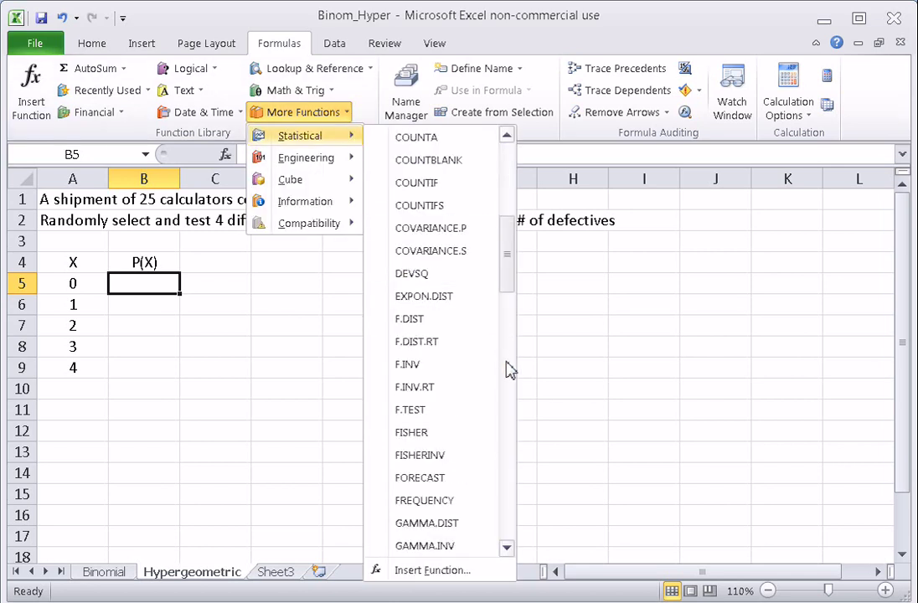
{"action": "left_click", "coordinate": [510, 369]}
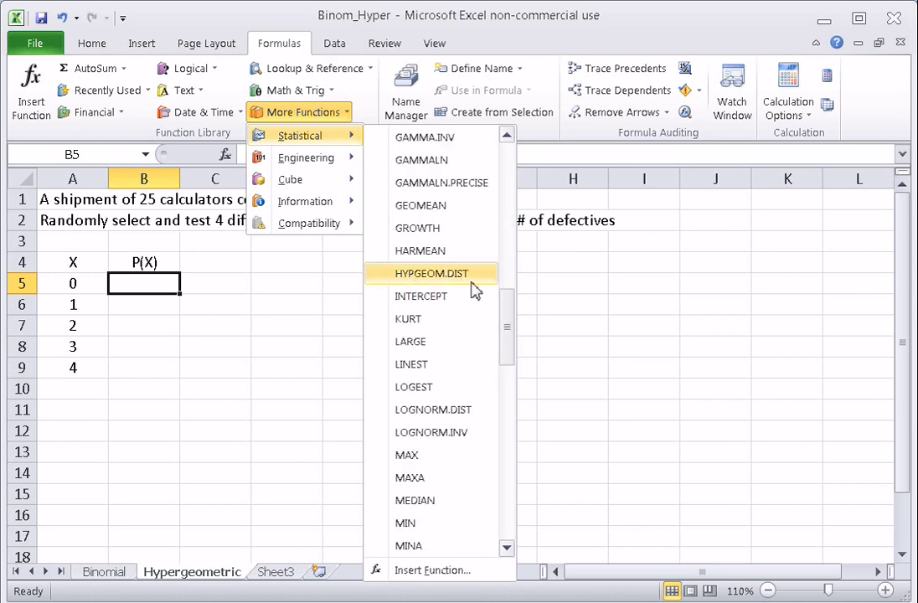
{"action": "left_click", "coordinate": [432, 274]}
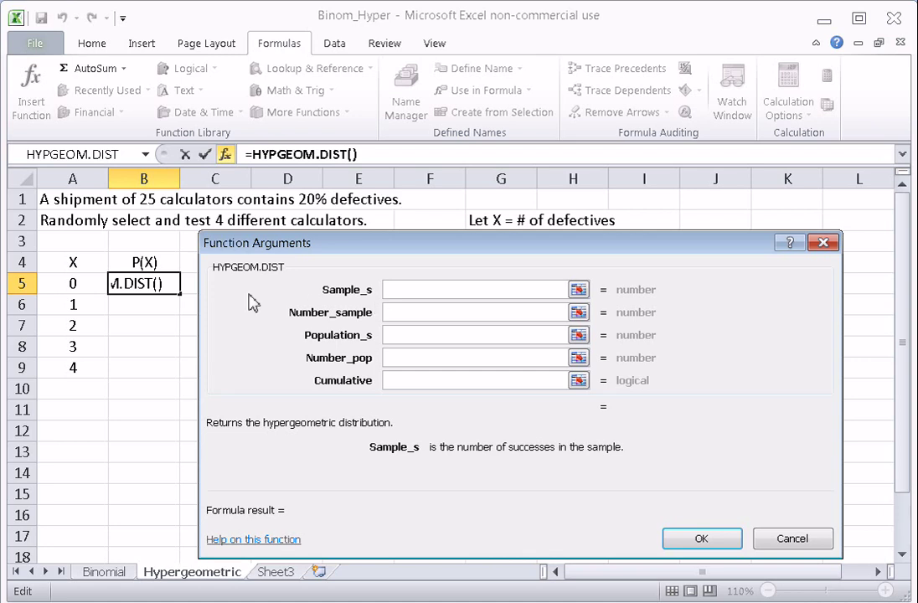
{"action": "left_click", "coordinate": [73, 285]}
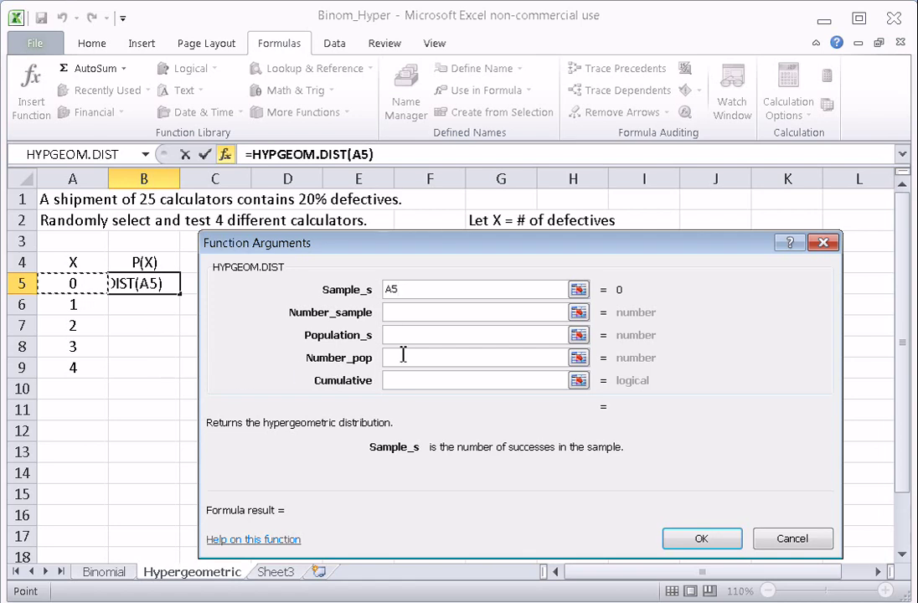
{"action": "left_click", "coordinate": [413, 315]}
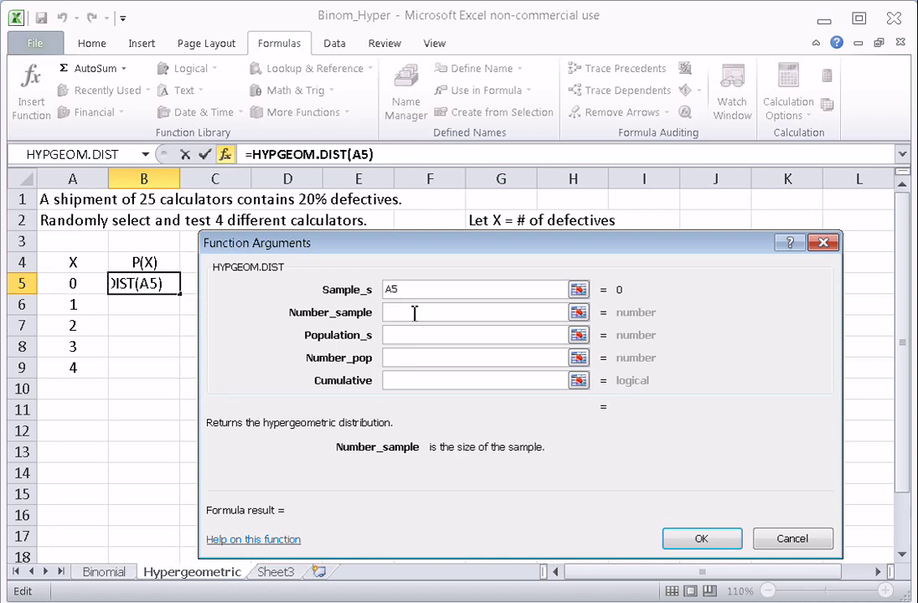
{"action": "type", "text": "4"}
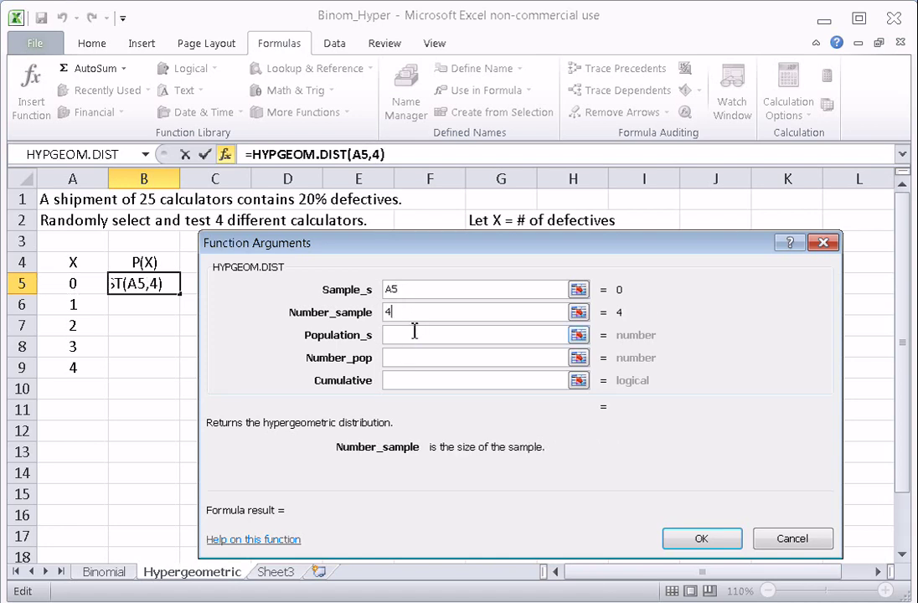
{"action": "left_click", "coordinate": [413, 339]}
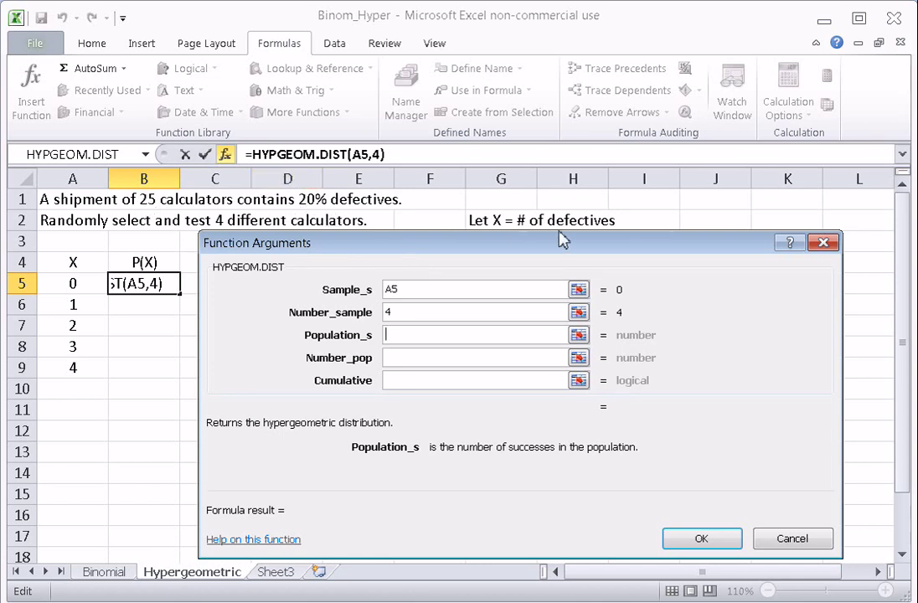
{"action": "left_click", "coordinate": [712, 203]}
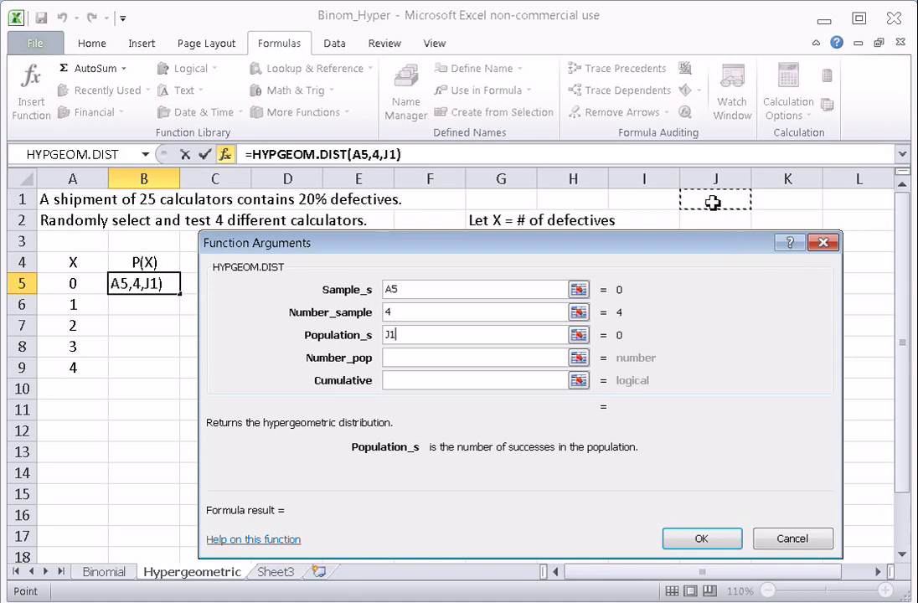
{"action": "type", "text": "="}
{"action": "key", "text": "BackSpace"}
{"action": "key", "text": "BackSpace"}
{"action": "key", "text": "BackSpace"}
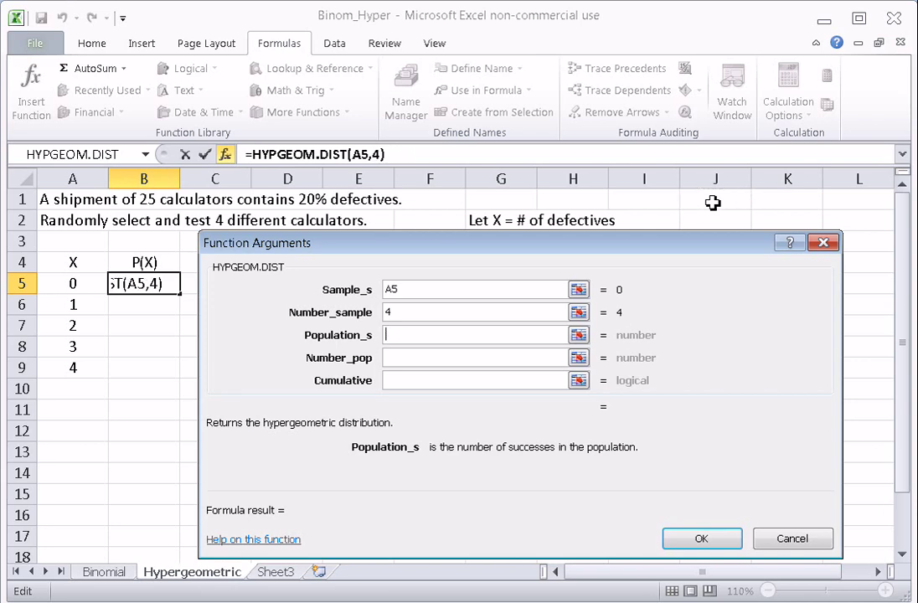
{"action": "left_click", "coordinate": [791, 539]}
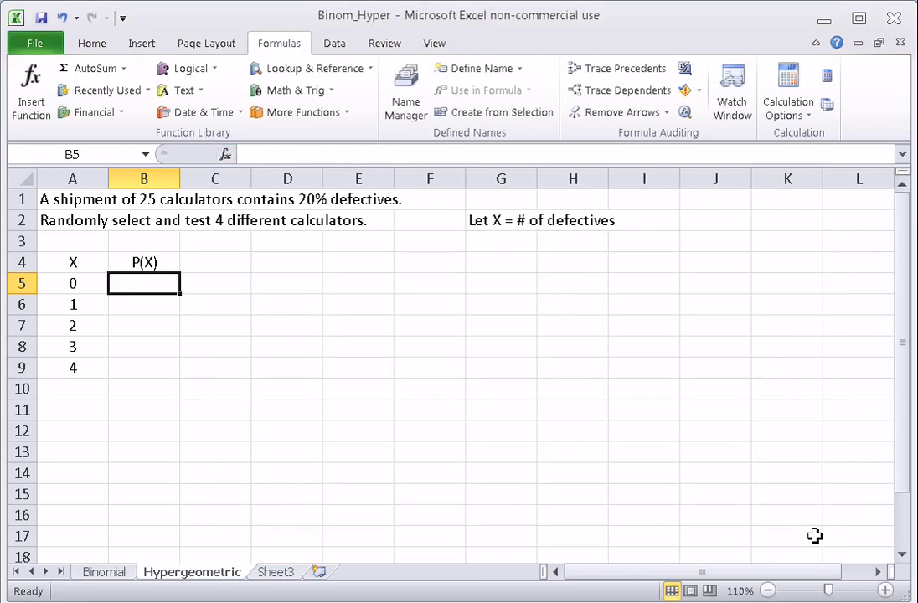
- Calculate the number of defectives in the shipment in G3 with the formula =.2*25 and check the cell
{"action": "left_click", "coordinate": [513, 248]}
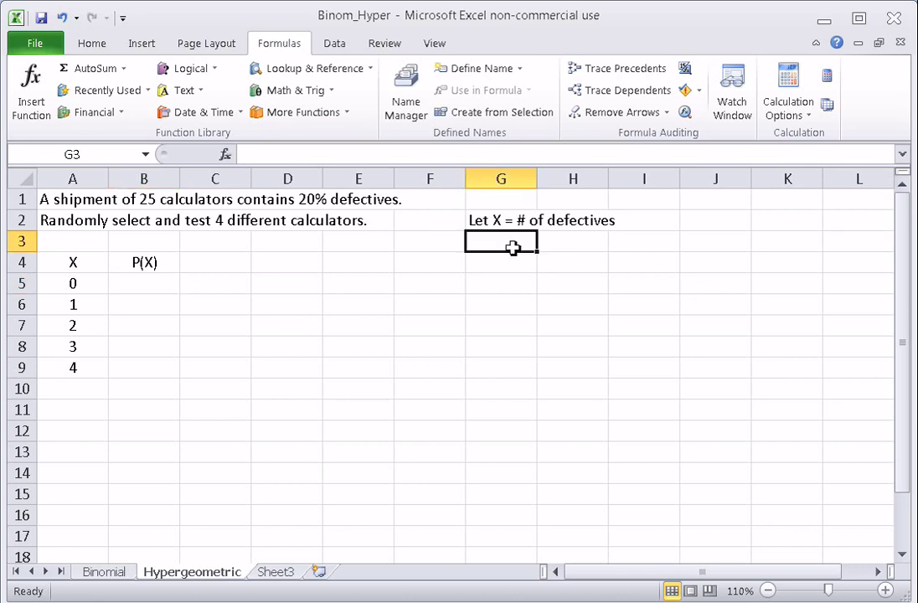
{"action": "type", "text": "="}
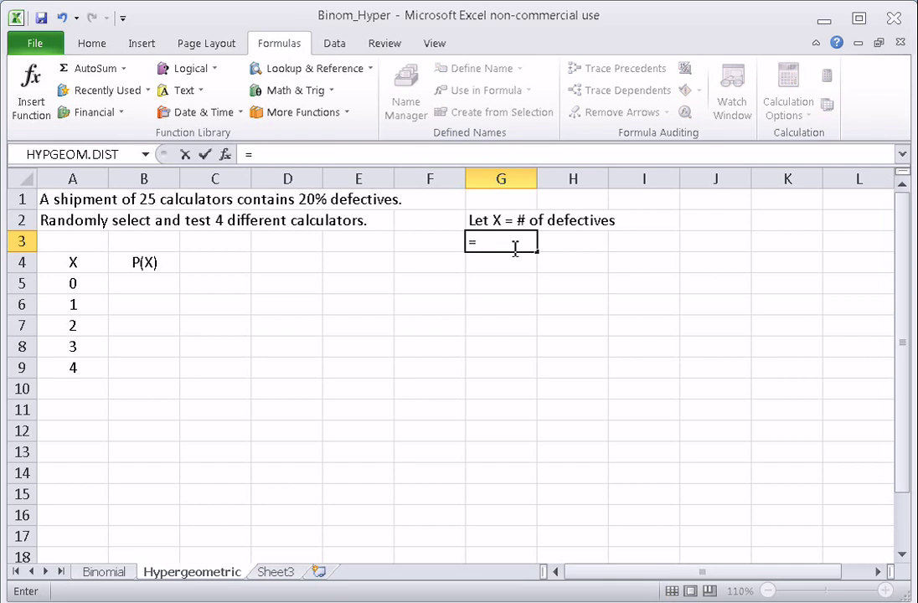
{"action": "type", "text": ".2*25"}
{"action": "key", "text": "Return"}
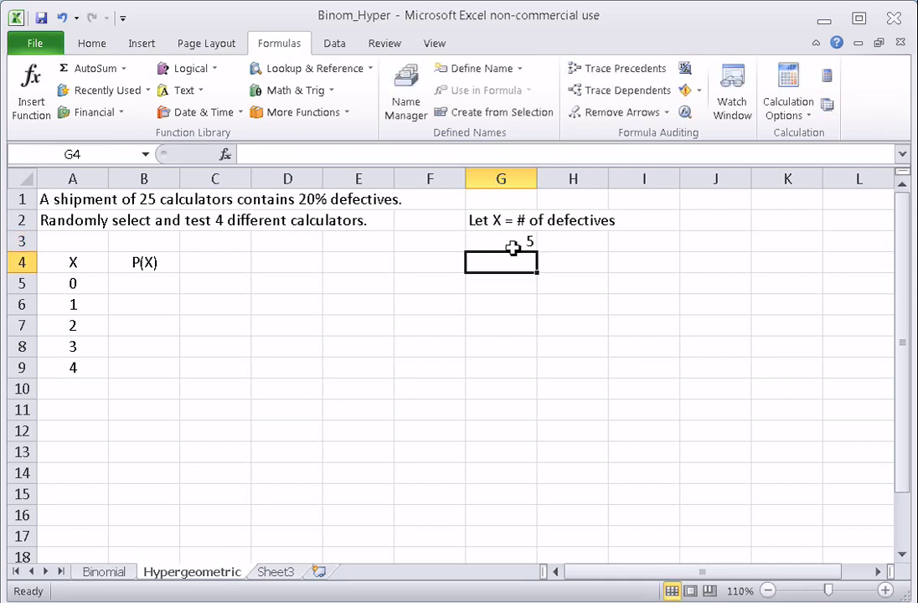
{"action": "left_click", "coordinate": [528, 243]}
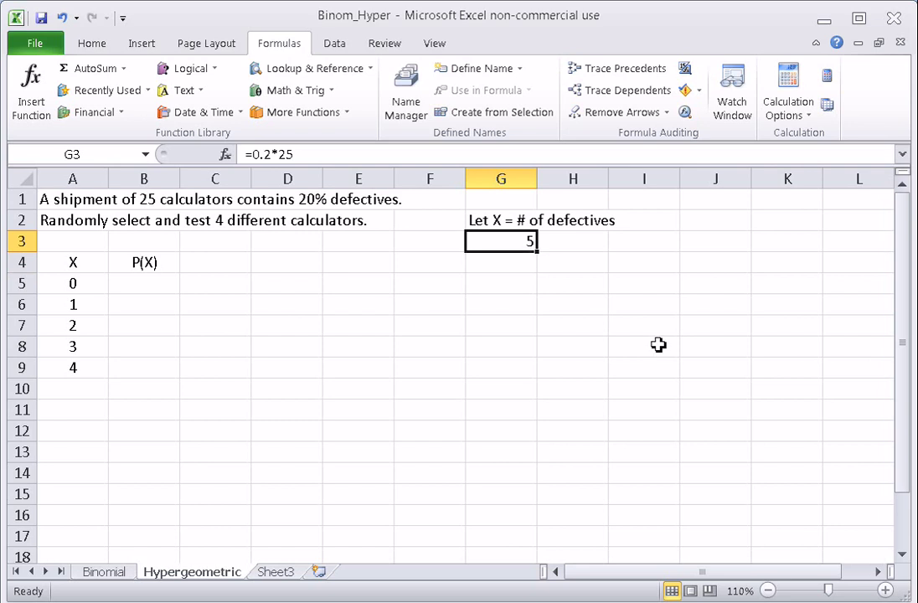
- Insert the HYPGEOM.DIST function in B5 with cell A5 as its Sample_s argument
{"action": "left_click", "coordinate": [155, 284]}
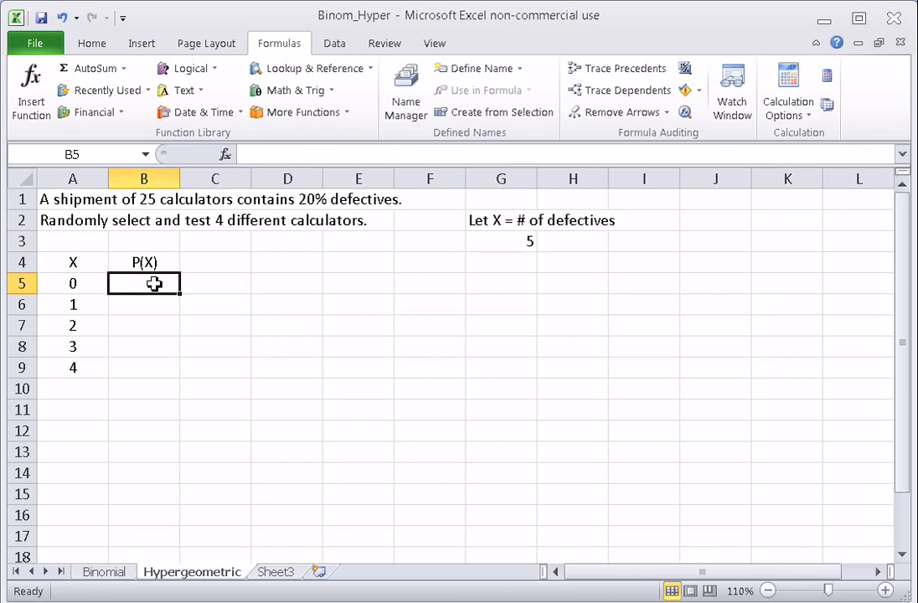
{"action": "left_click", "coordinate": [348, 113]}
{"action": "mouse_move", "coordinate": [355, 139]}
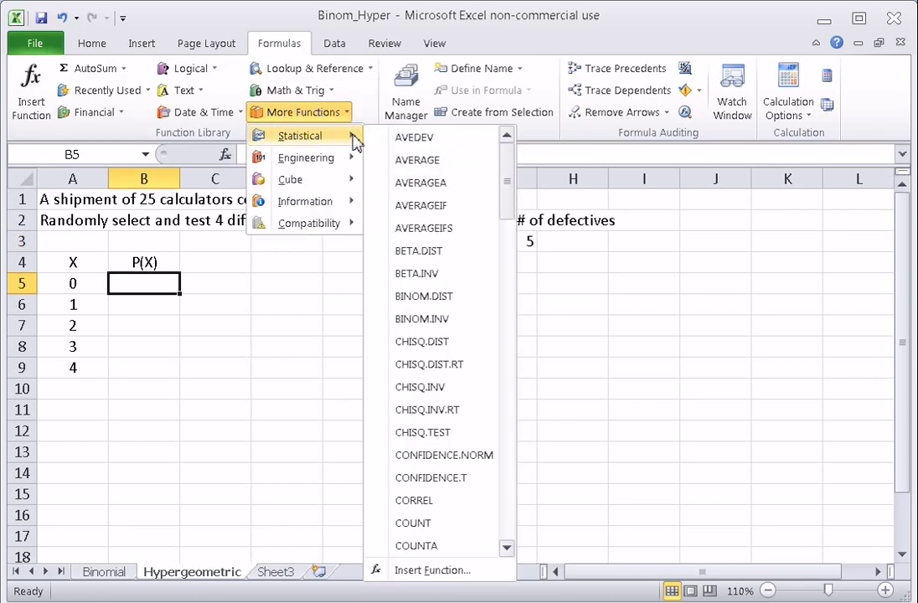
{"action": "left_click", "coordinate": [508, 327]}
{"action": "left_click", "coordinate": [506, 334]}
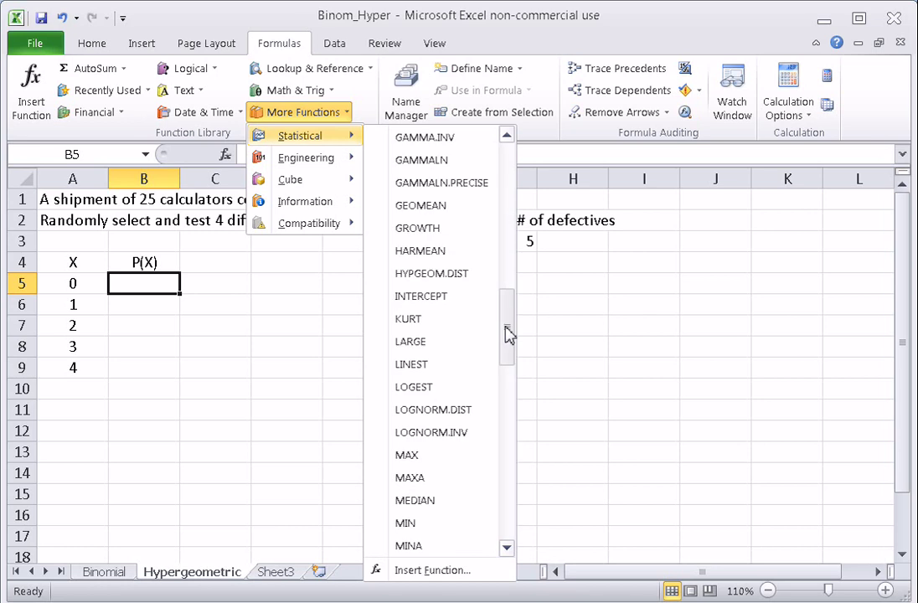
{"action": "left_click", "coordinate": [484, 285]}
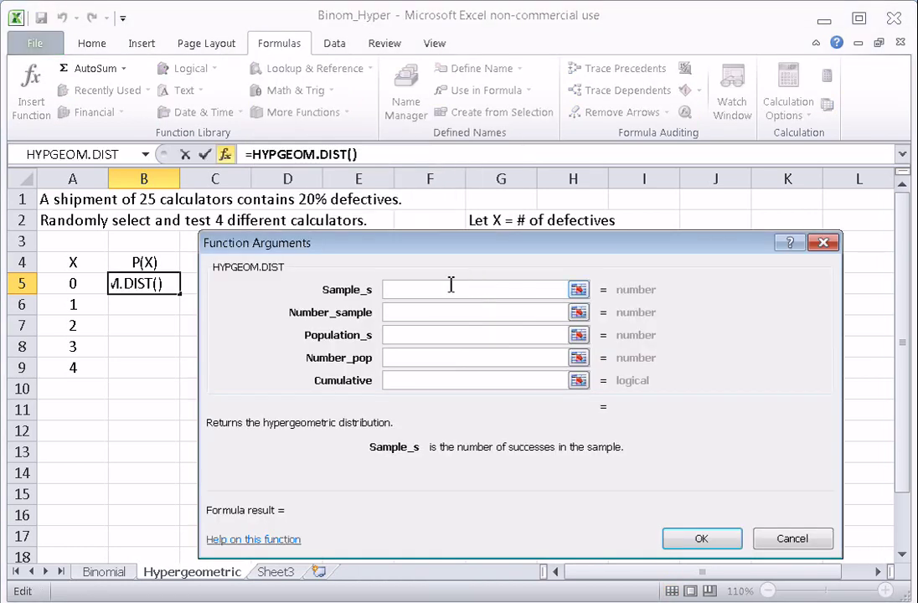
{"action": "left_click", "coordinate": [81, 287]}
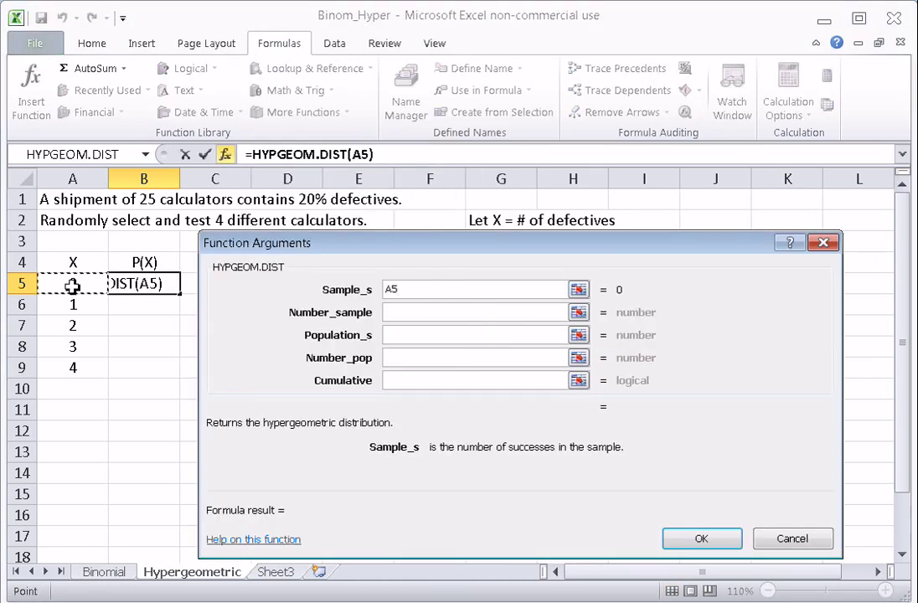
- Complete the HYPGEOM.DIST formula in B5 with Number_sample 4, Population_s 5, Number_pop 25 and Cumulative false
{"action": "left_click", "coordinate": [405, 312]}
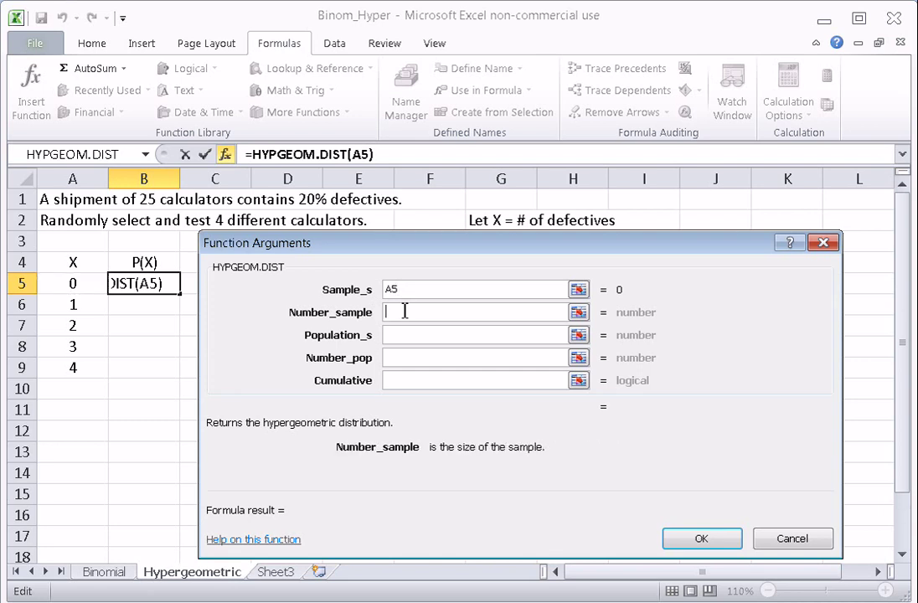
{"action": "type", "text": "4"}
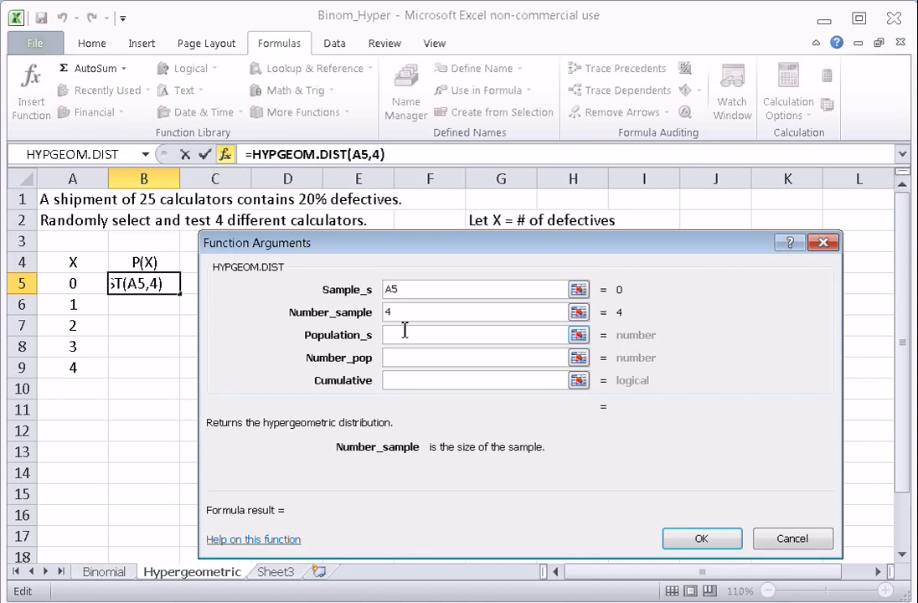
{"action": "left_click", "coordinate": [404, 335]}
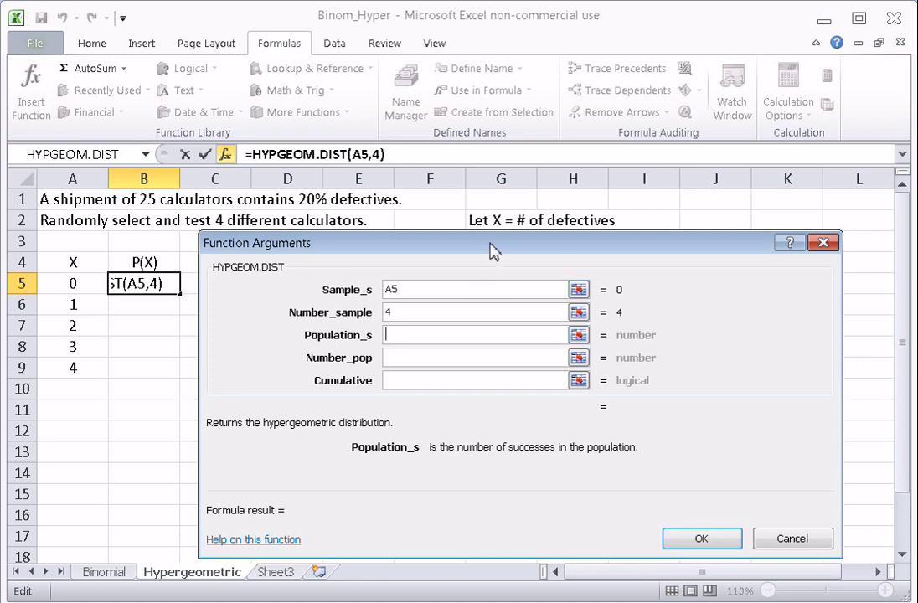
{"action": "left_click_drag", "start_coordinate": [494, 248], "coordinate": [497, 268]}
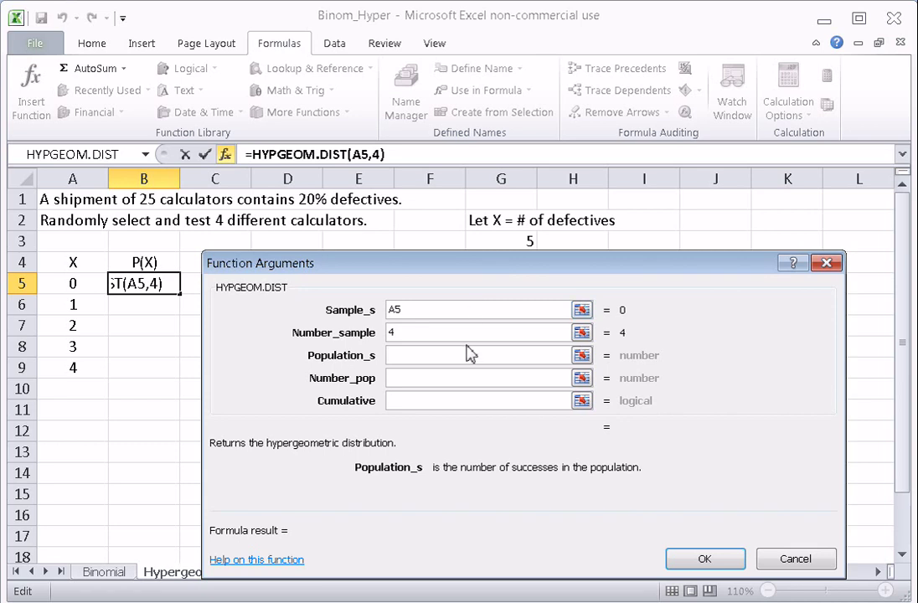
{"action": "type", "text": "5"}
{"action": "left_click", "coordinate": [426, 377]}
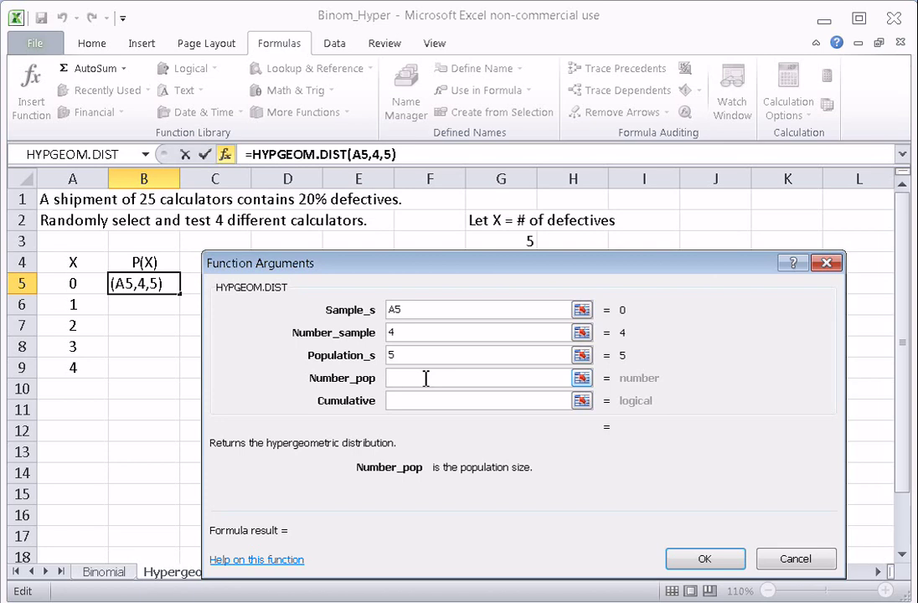
{"action": "type", "text": "25"}
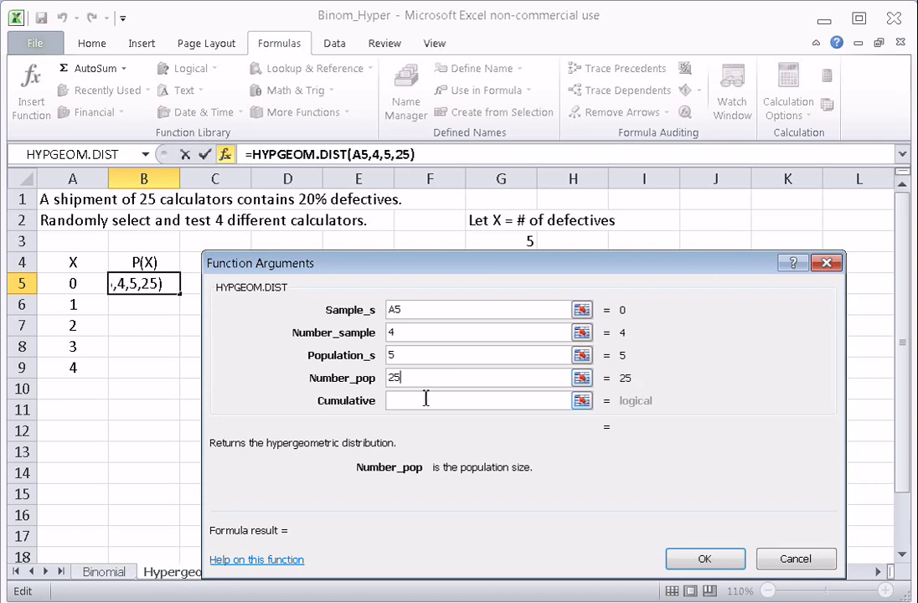
{"action": "left_click", "coordinate": [425, 403]}
{"action": "type", "text": "false"}
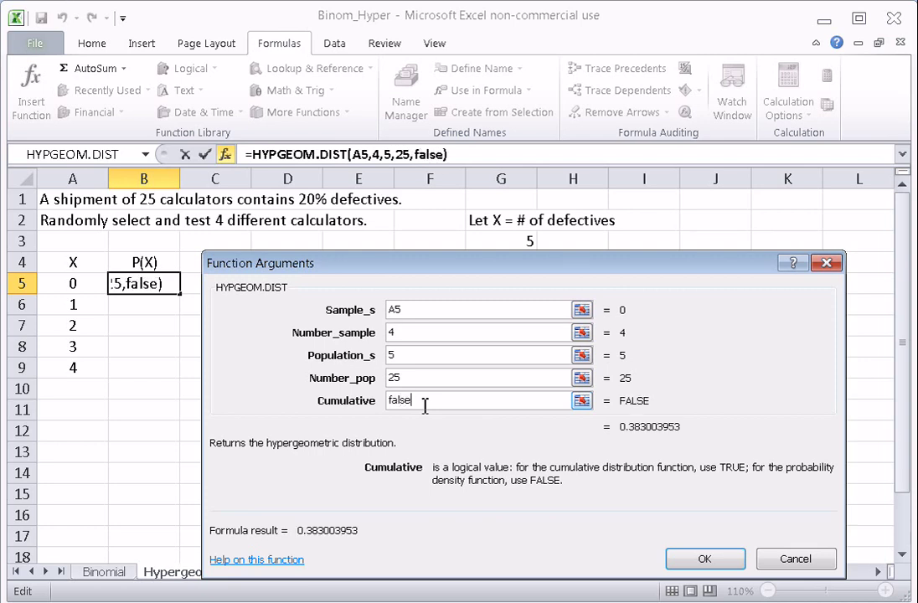
{"action": "left_click", "coordinate": [705, 559]}
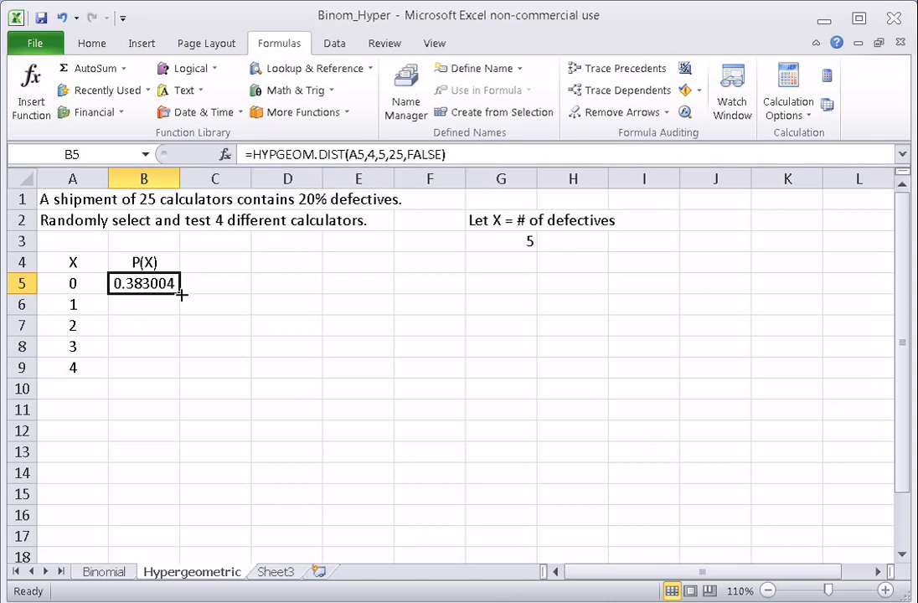
- Copy the B5 formula down through B9, then check each copied formula and the sum of B5:B9
{"action": "left_click_drag", "start_coordinate": [180, 294], "coordinate": [179, 373]}
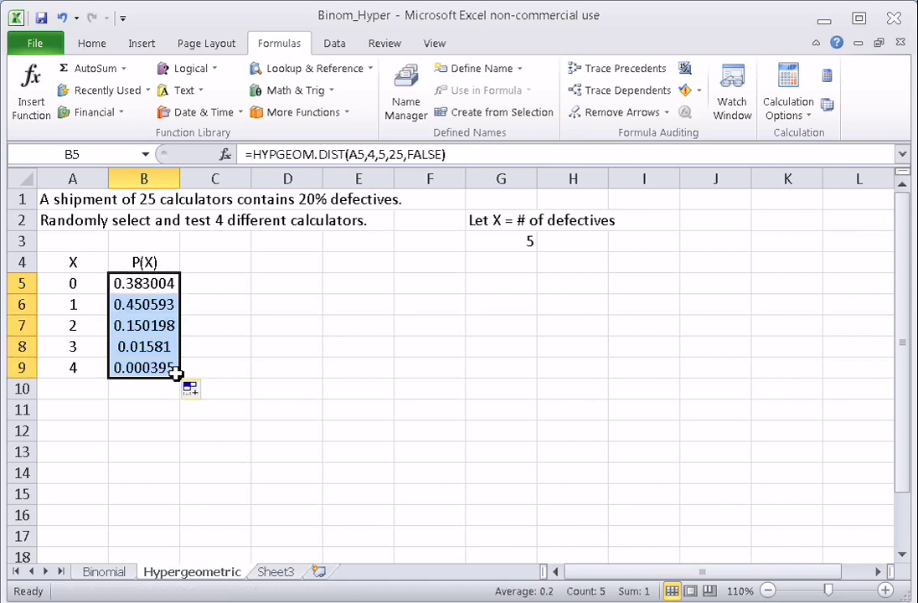
{"action": "left_click", "coordinate": [167, 304]}
{"action": "left_click", "coordinate": [175, 325]}
{"action": "left_click", "coordinate": [172, 347]}
{"action": "left_click", "coordinate": [172, 368]}
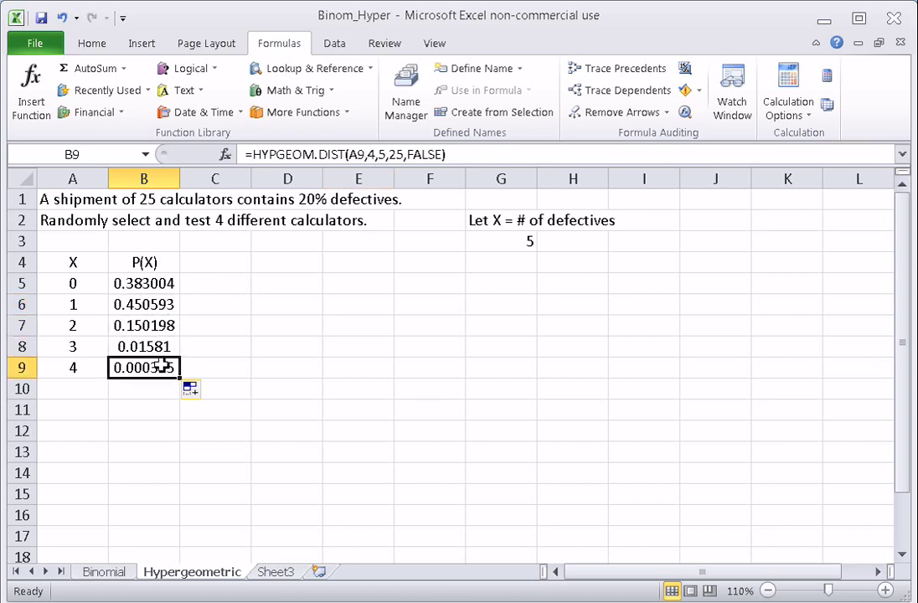
{"action": "left_click_drag", "start_coordinate": [138, 283], "coordinate": [145, 366]}
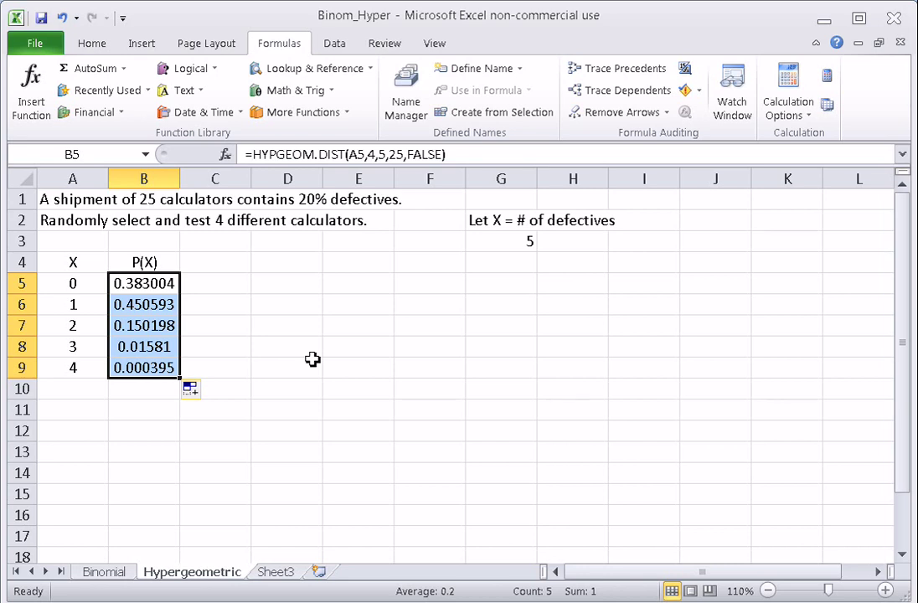
- Label row 11 Mean in A11 and enter the text expression Sum(X*P(X)) in B11
{"action": "left_click", "coordinate": [83, 415]}
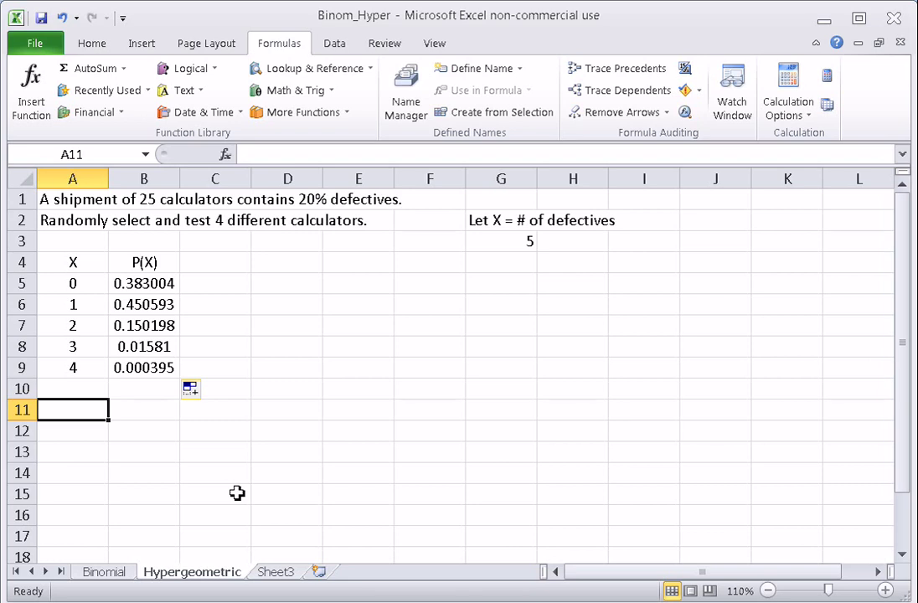
{"action": "type", "text": "Mean"}
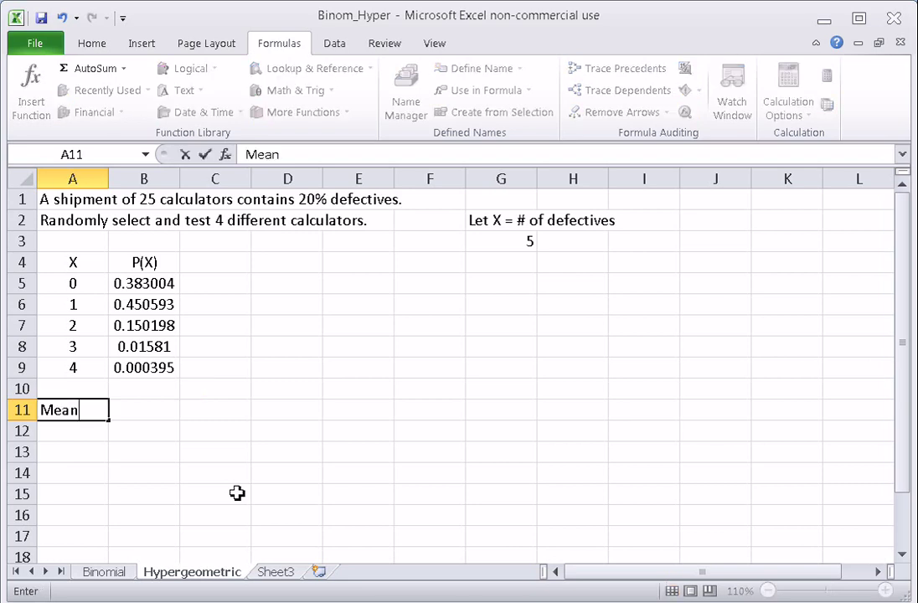
{"action": "key", "text": "Tab"}
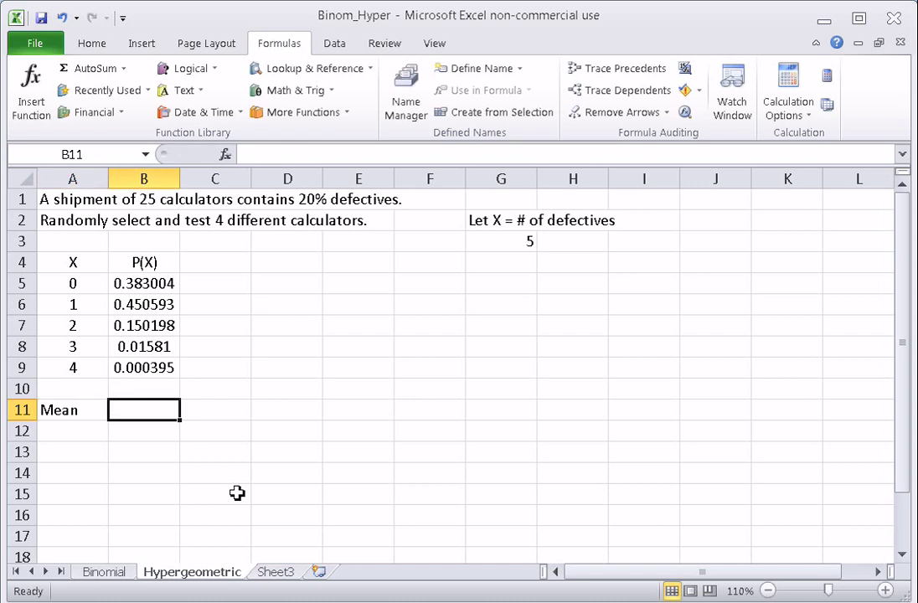
{"action": "type", "text": "Sum(X"}
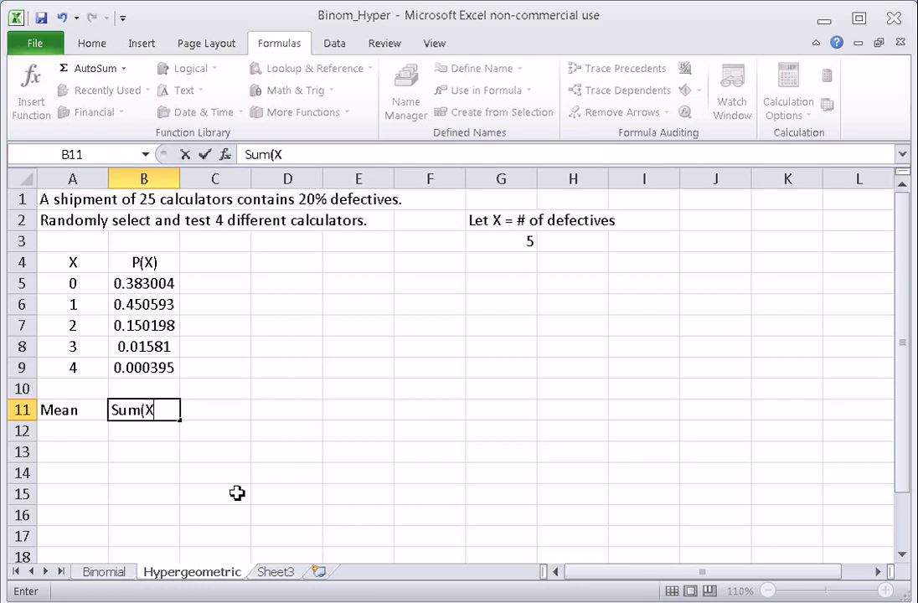
{"action": "type", "text": "*P(X"}
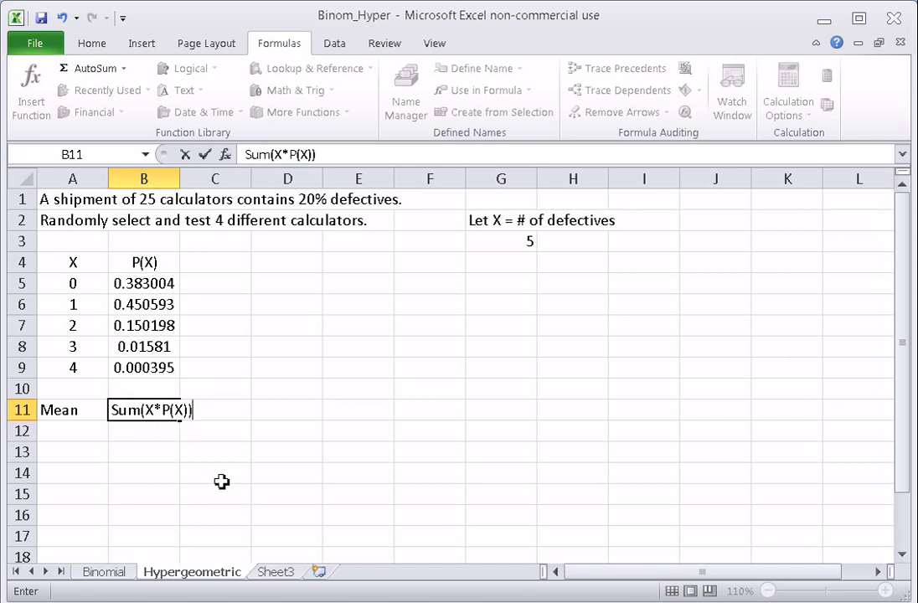
{"action": "key", "text": "Tab"}
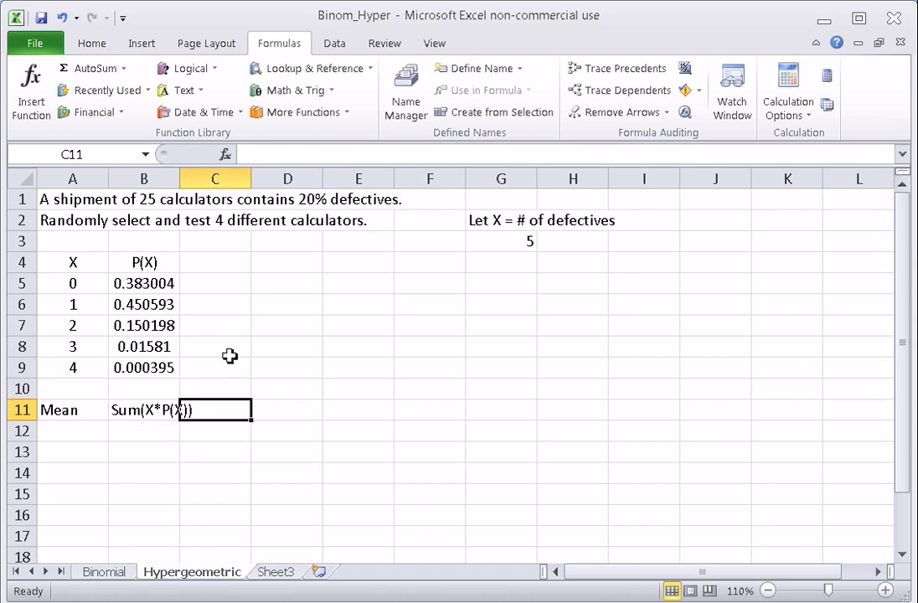
- Calculate the mean in D11 with SUMPRODUCT of A5:A9 and B5:B9, and check it alongside the probability in B6
{"action": "left_click", "coordinate": [279, 412]}
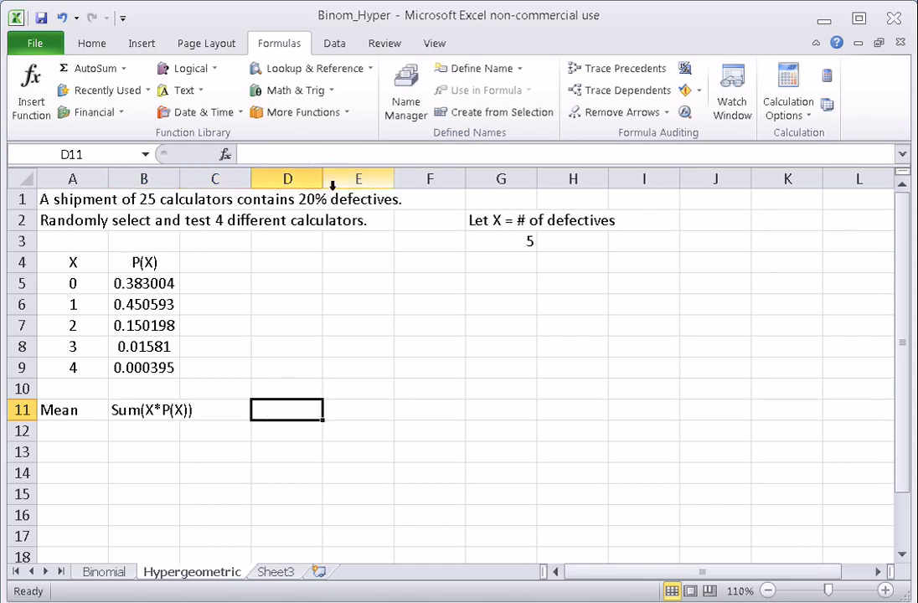
{"action": "left_click", "coordinate": [331, 92]}
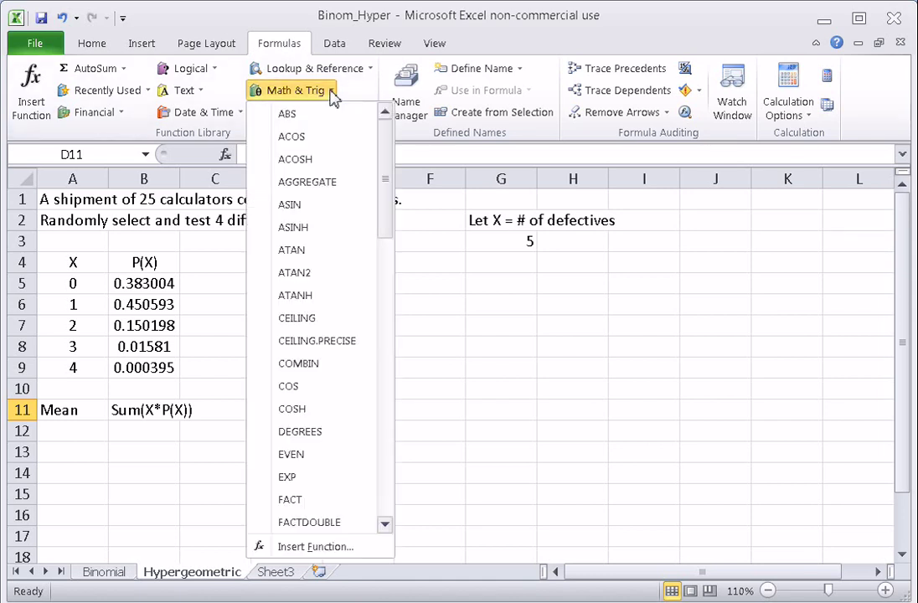
{"action": "left_click_drag", "start_coordinate": [381, 156], "coordinate": [397, 425]}
{"action": "left_click", "coordinate": [360, 407]}
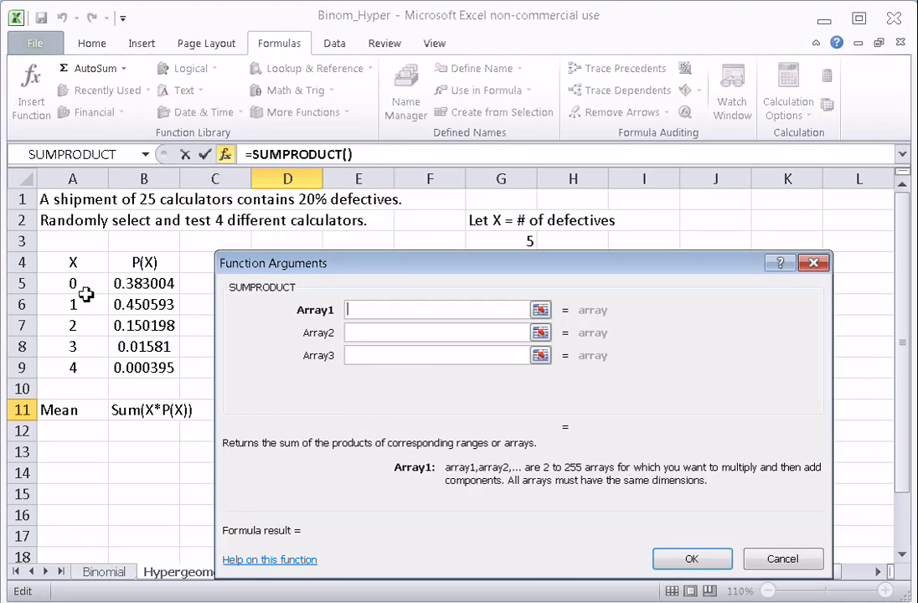
{"action": "left_click_drag", "start_coordinate": [82, 285], "coordinate": [85, 377]}
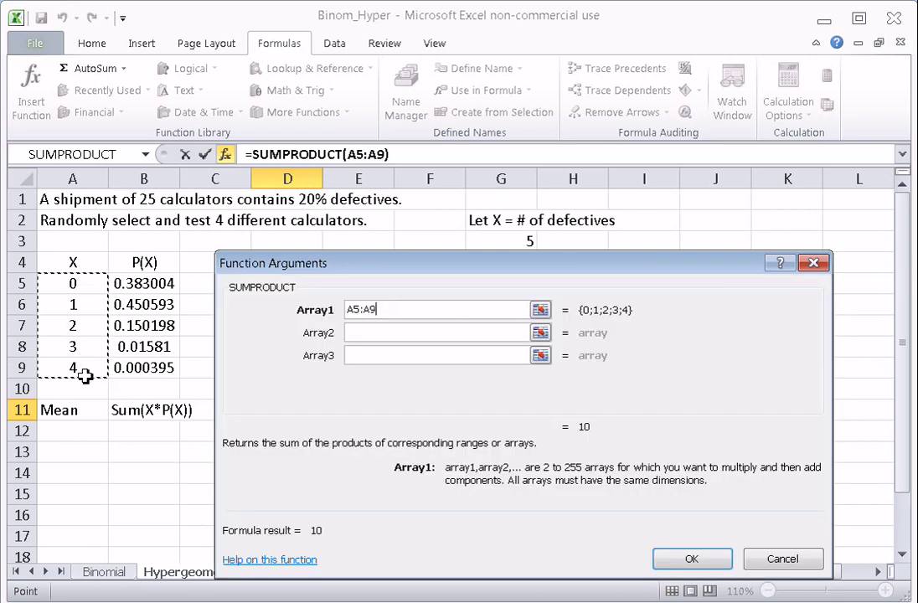
{"action": "left_click", "coordinate": [363, 333]}
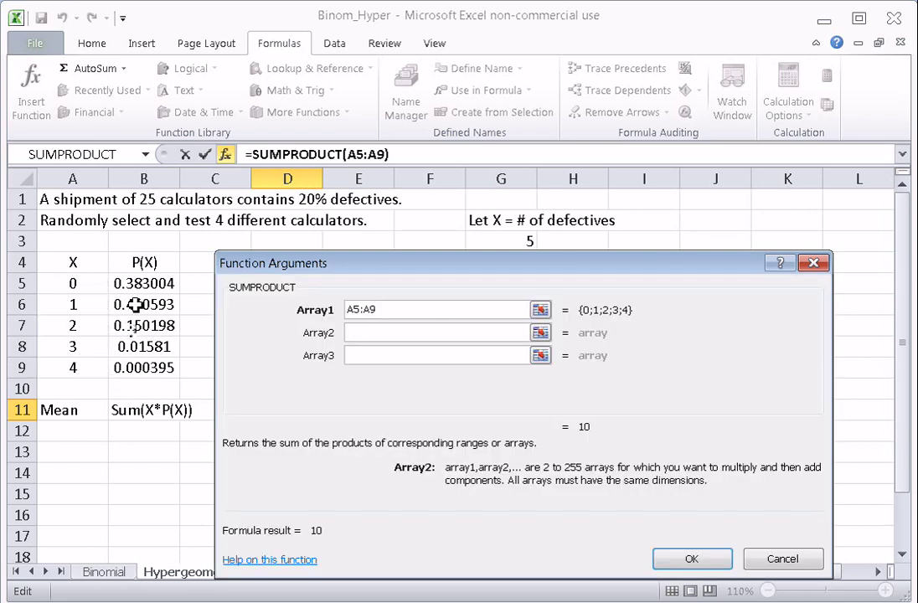
{"action": "left_click_drag", "start_coordinate": [138, 283], "coordinate": [144, 374]}
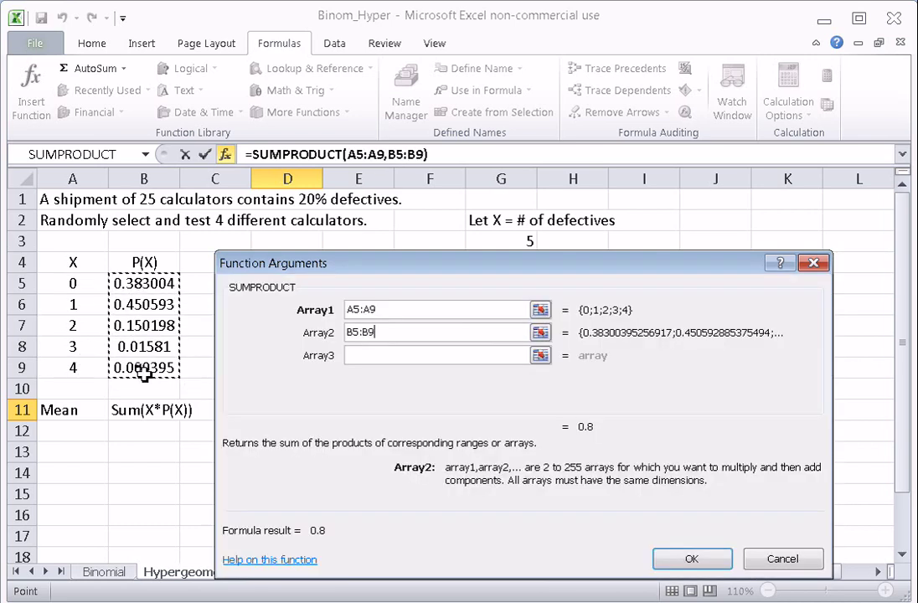
{"action": "left_click", "coordinate": [694, 558]}
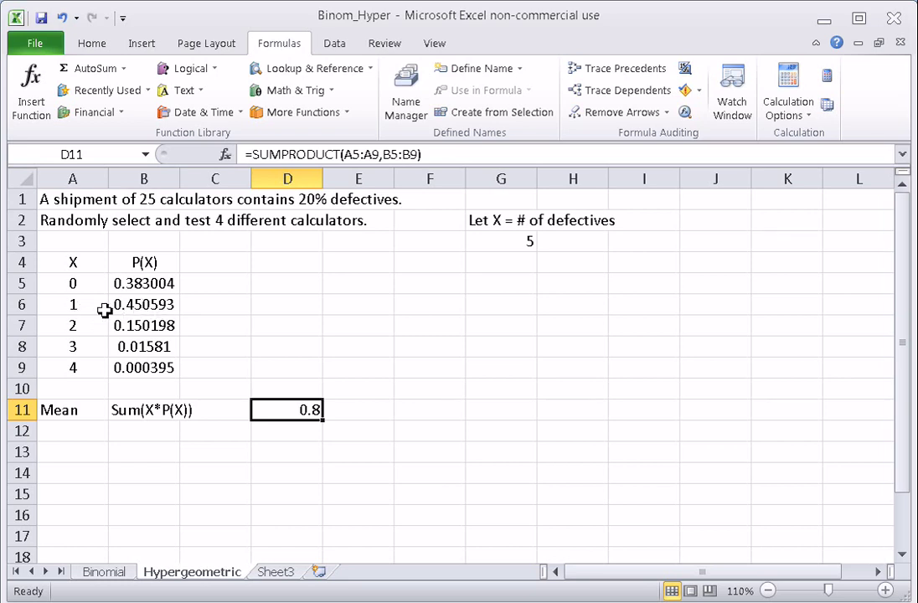
{"action": "left_click", "coordinate": [121, 309]}
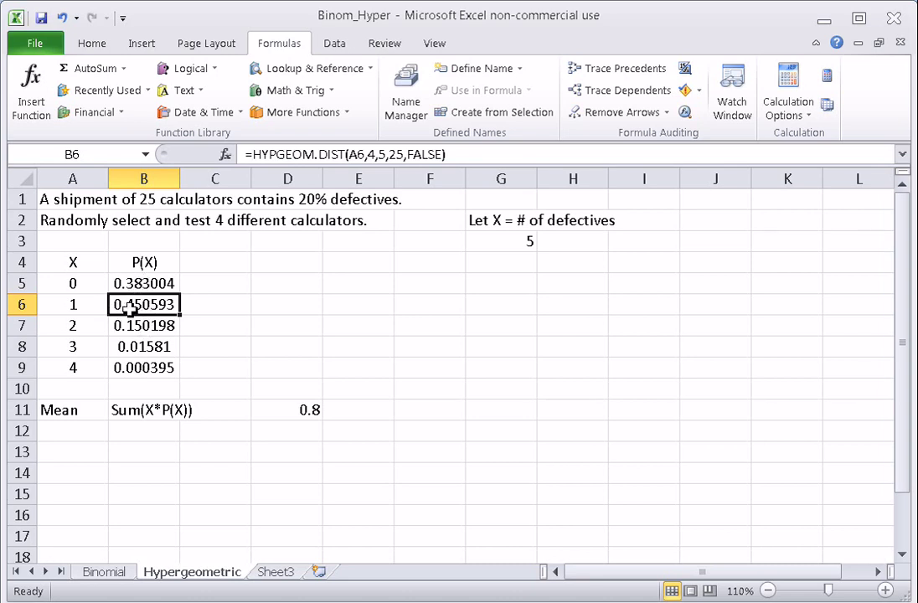
{"action": "left_click", "coordinate": [283, 411]}
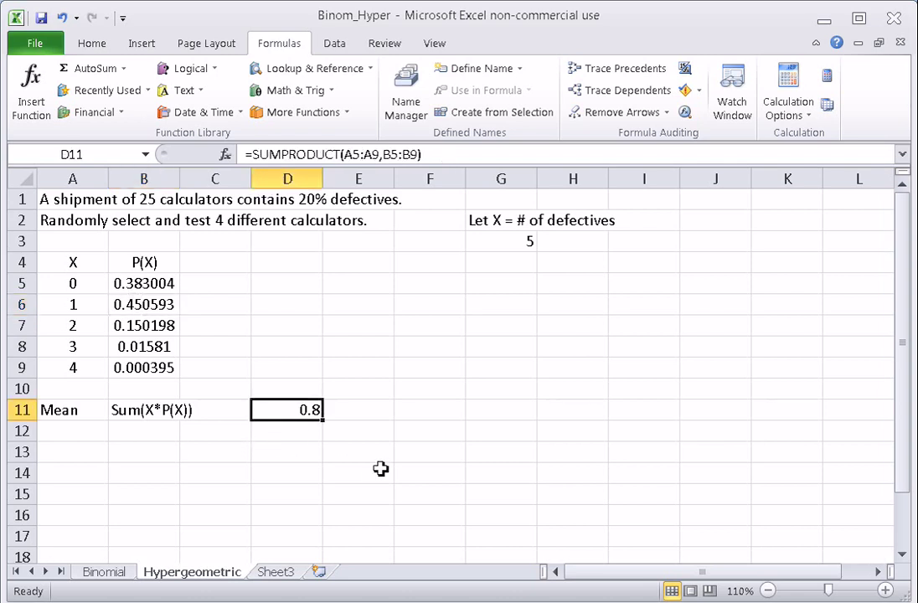
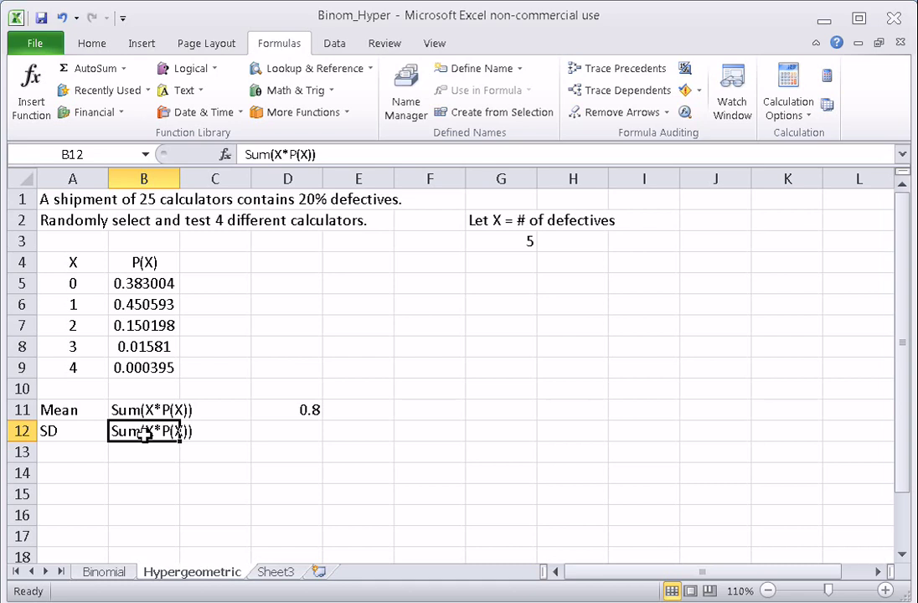
- Replace the text in B12 with the expression sqrt(Var) and label row 13 Var in A13
{"action": "type", "text": "sqrt"}
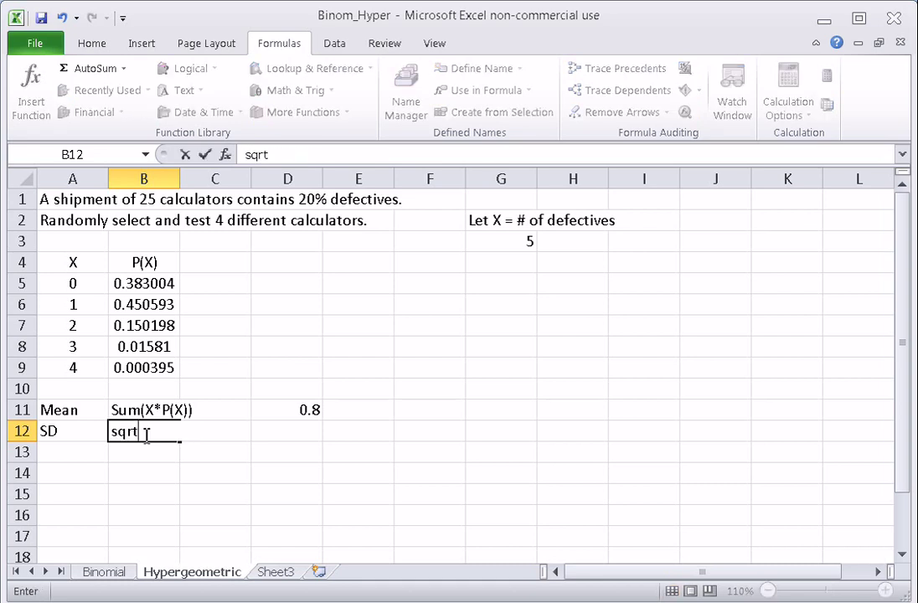
{"action": "type", "text": "(Var)"}
{"action": "left_click", "coordinate": [76, 454]}
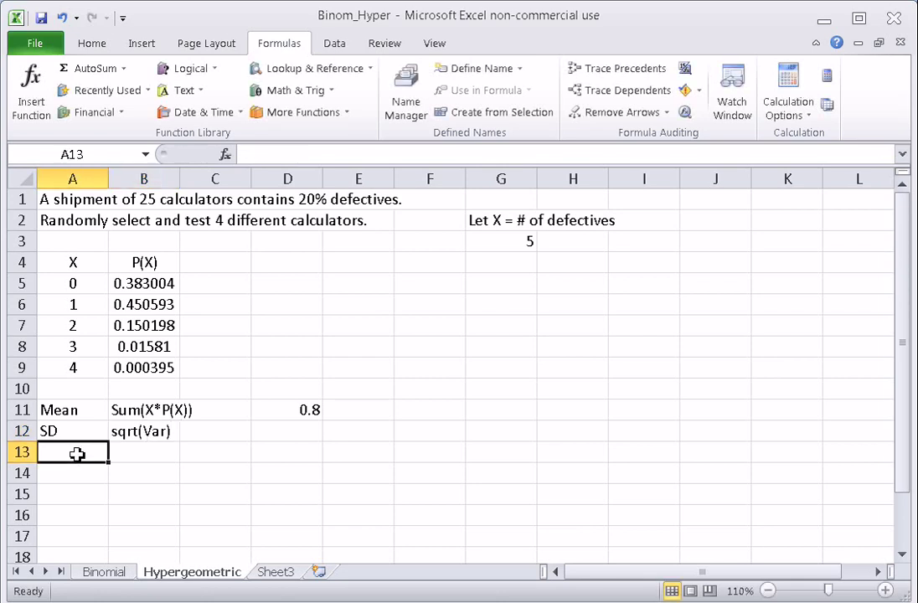
{"action": "type", "text": "Var"}
{"action": "key", "text": "Tab"}
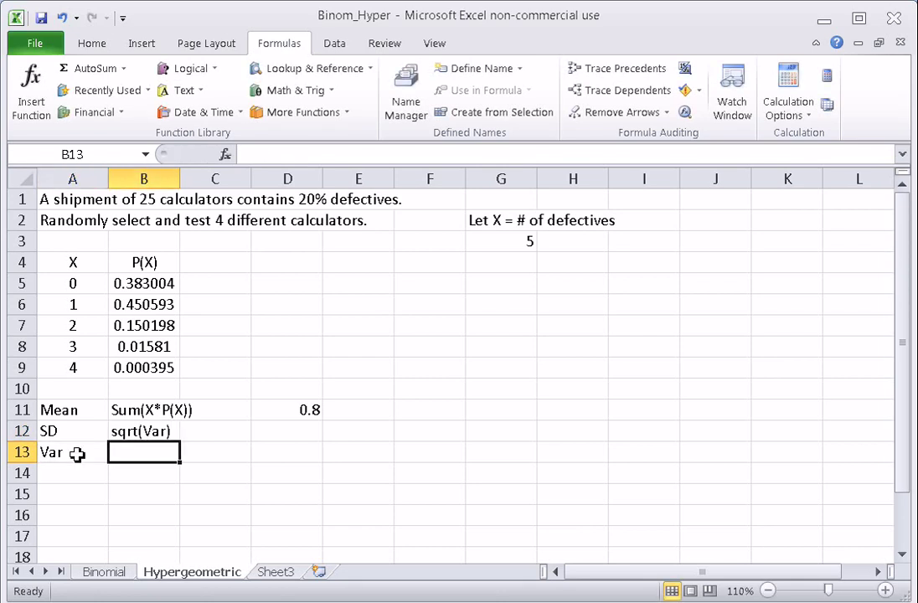
- Enter the text expression Sum((X-mean)^2*P(X)) in B13 as the description of the variance
{"action": "type", "text": "Sum"}
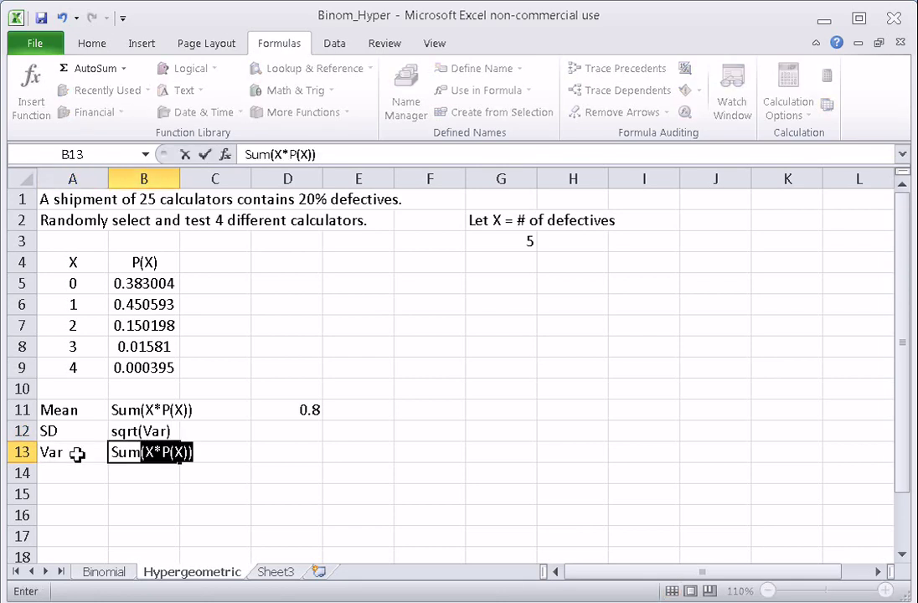
{"action": "type", "text": "((X"}
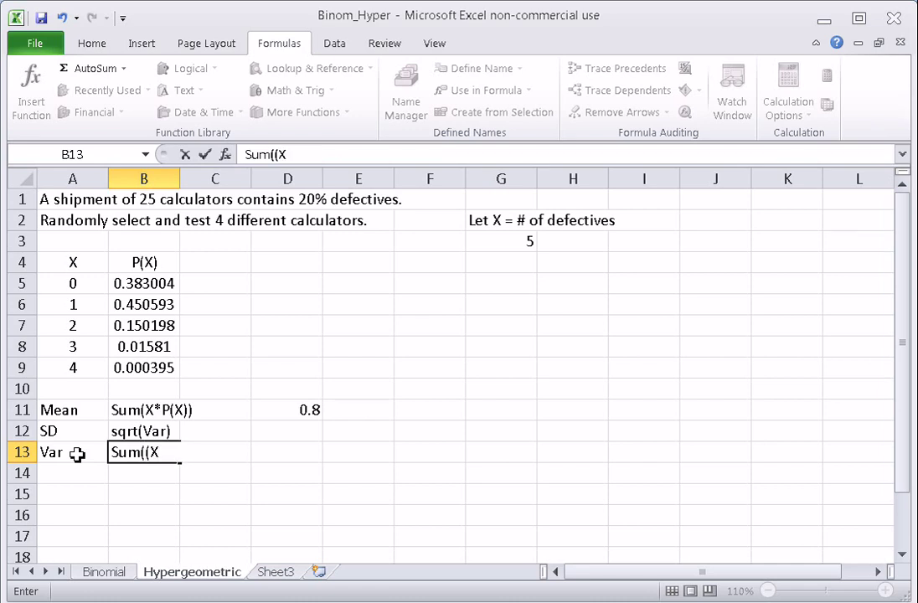
{"action": "type", "text": "-mean)"}
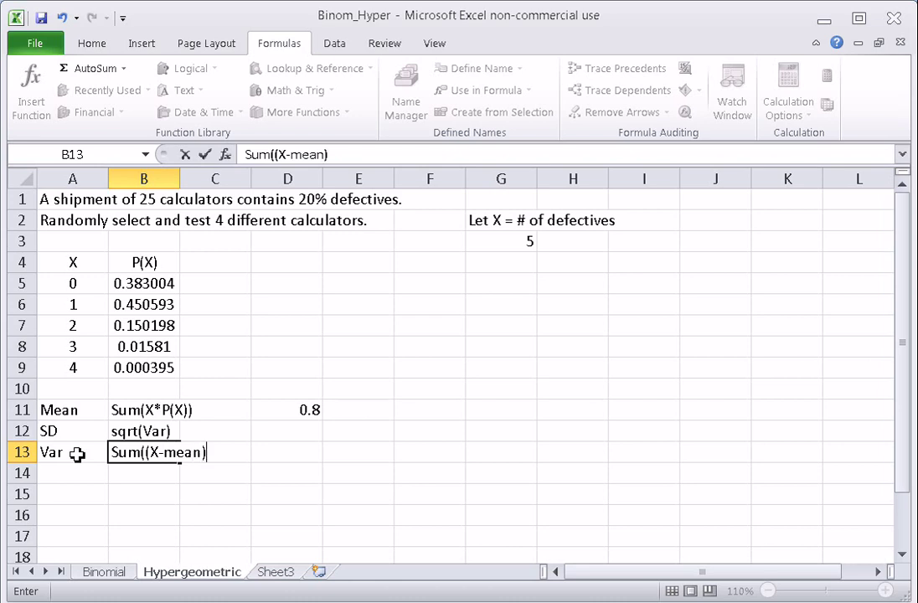
{"action": "type", "text": "^2*P(X))"}
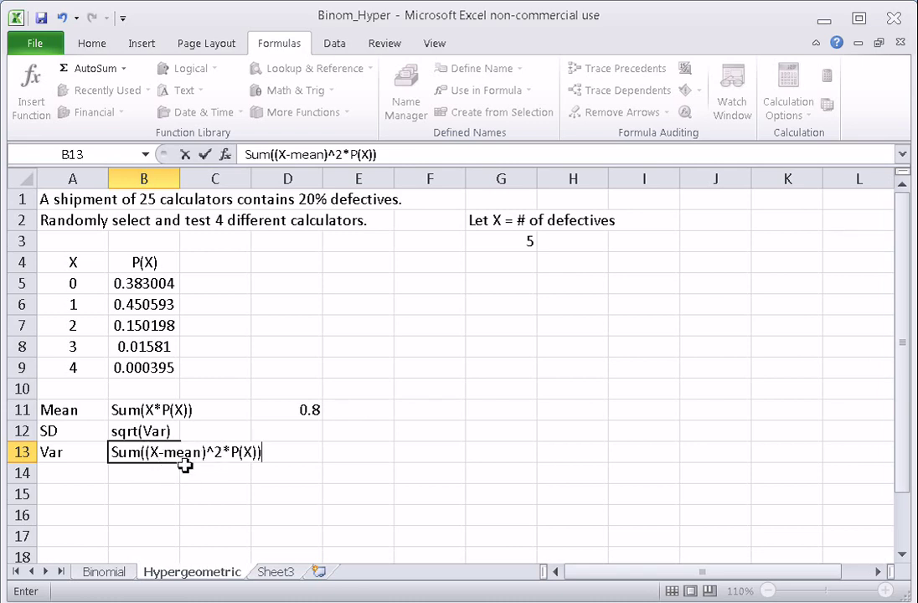
- Add the column heading (X-mean)^2 in C4, beside the P(X) heading
{"action": "left_click", "coordinate": [231, 270]}
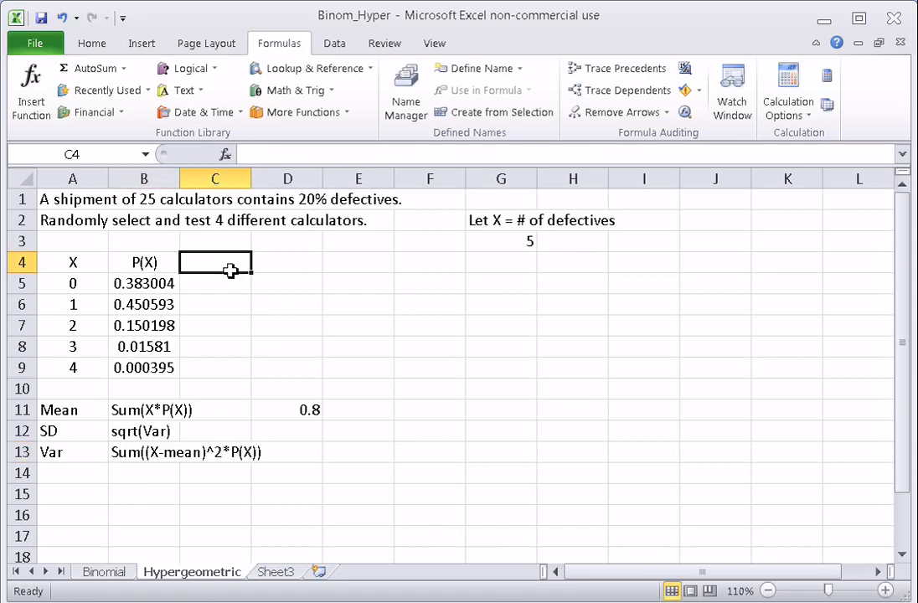
{"action": "type", "text": "(x"}
{"action": "key", "text": "BackSpace"}
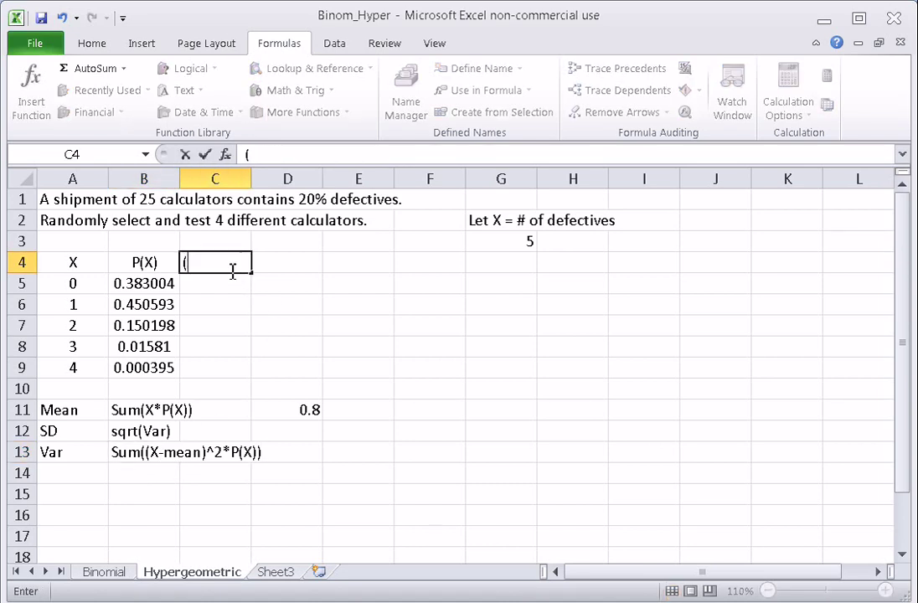
{"action": "type", "text": "X-mean"}
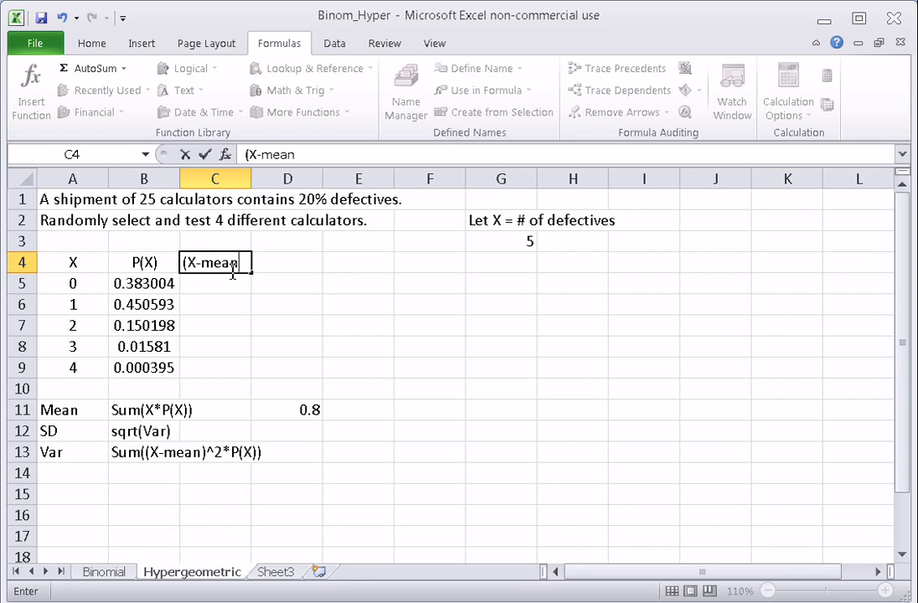
{"action": "type", "text": ")^2"}
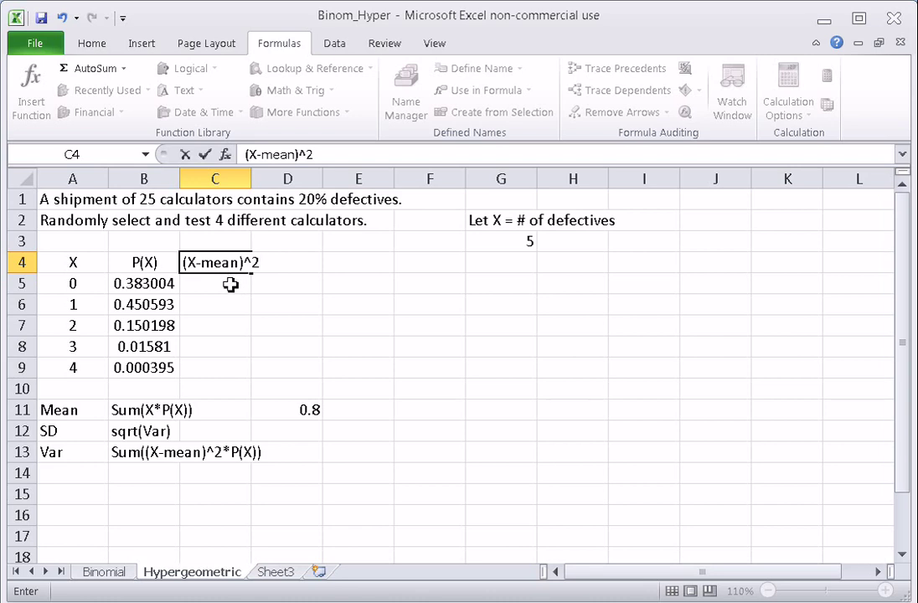
- Calculate the squared deviation in C5 with =(A5-$D$11)^2, keeping the reference to the mean absolute
{"action": "left_click", "coordinate": [230, 285]}
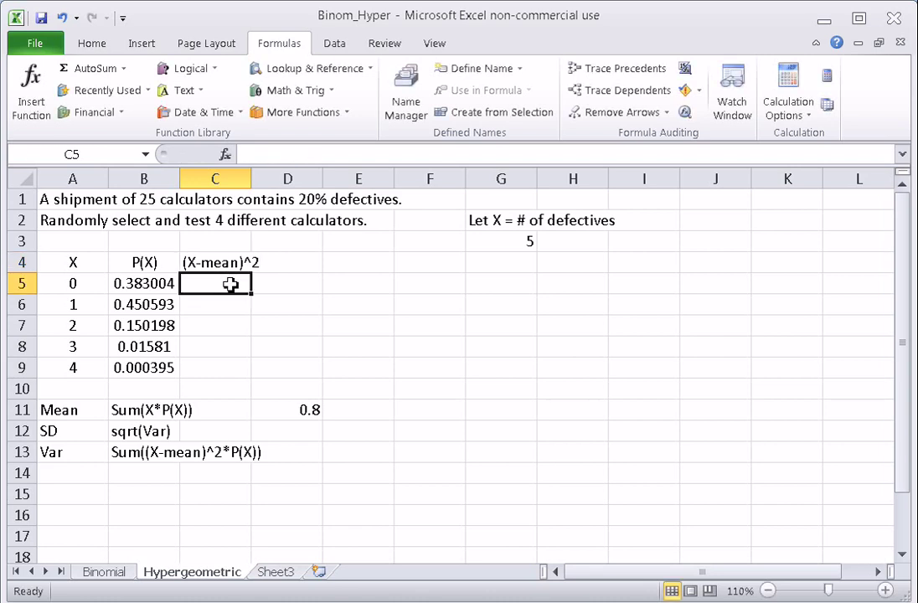
{"action": "type", "text": "=("}
{"action": "key", "text": "BackSpace"}
{"action": "key", "text": "BackSpace"}
{"action": "type", "text": "-"}
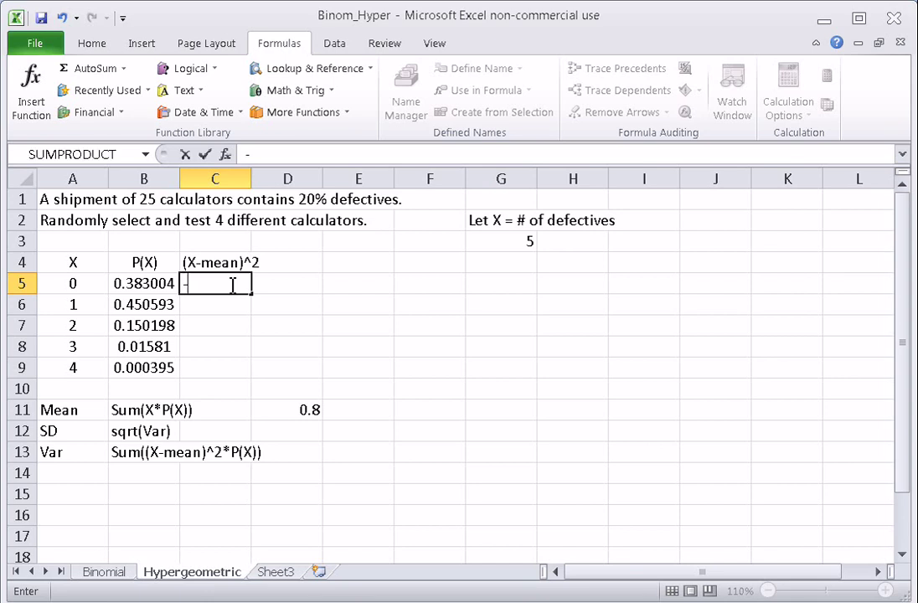
{"action": "key", "text": "BackSpace"}
{"action": "type", "text": "=("}
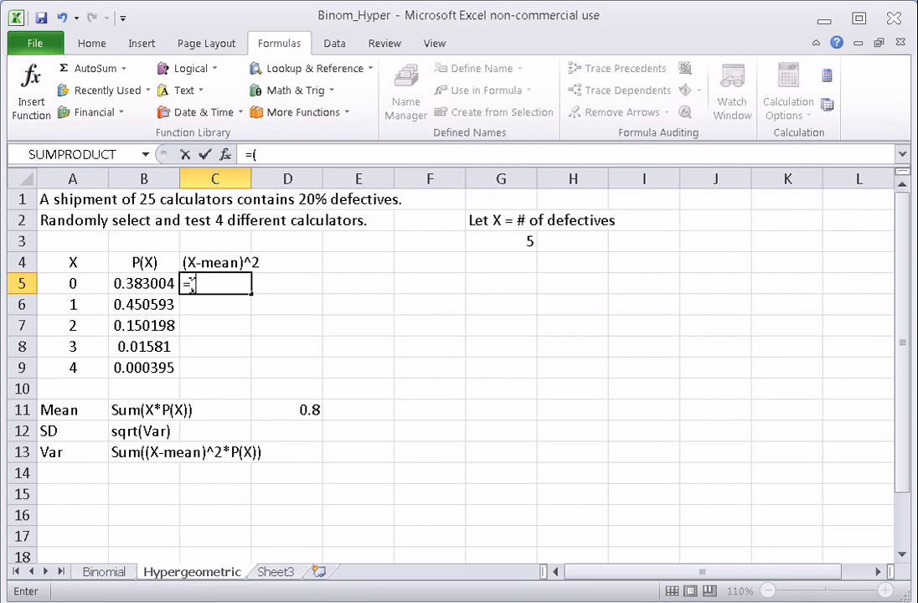
{"action": "left_click", "coordinate": [77, 283]}
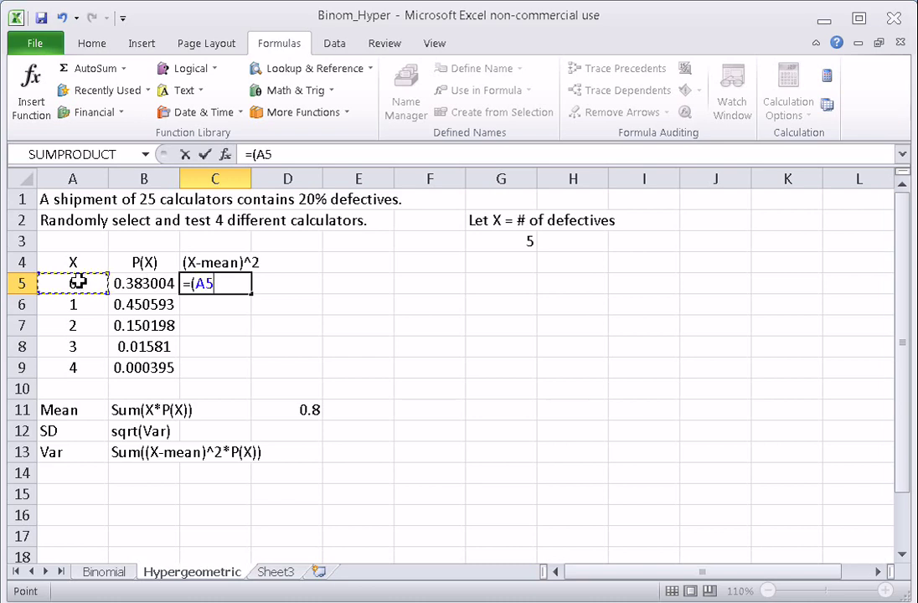
{"action": "type", "text": "-"}
{"action": "left_click", "coordinate": [284, 416]}
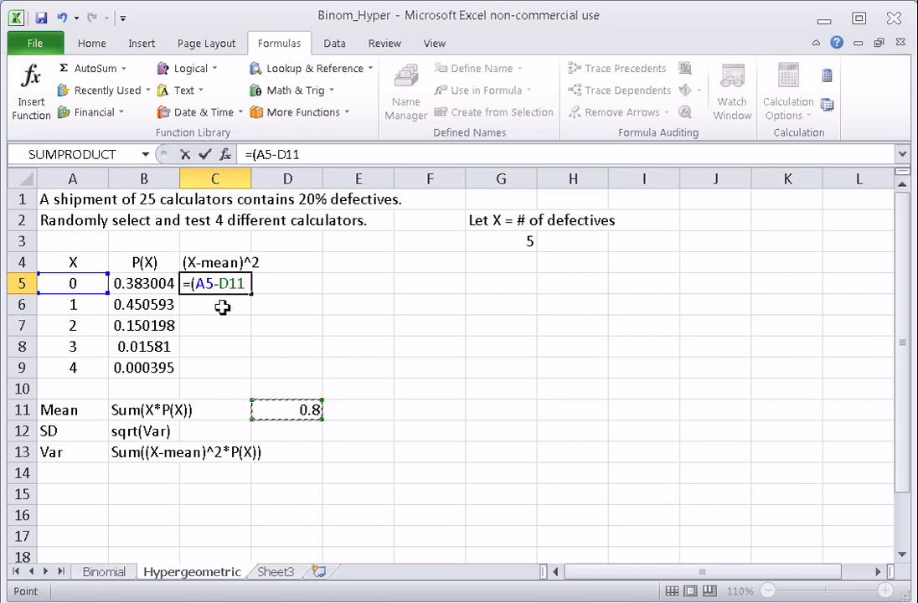
{"action": "left_click_drag", "start_coordinate": [223, 284], "coordinate": [249, 284]}
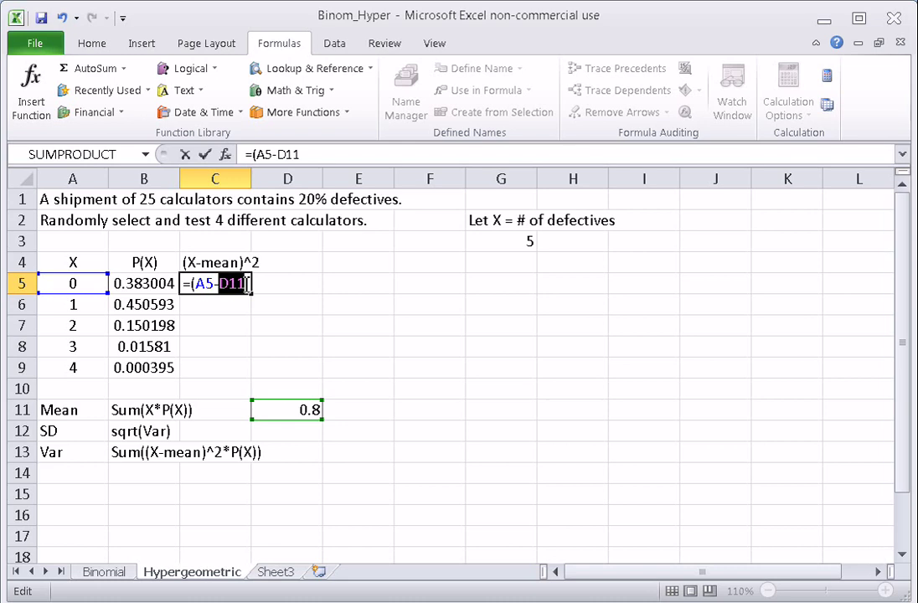
{"action": "key", "text": "F4"}
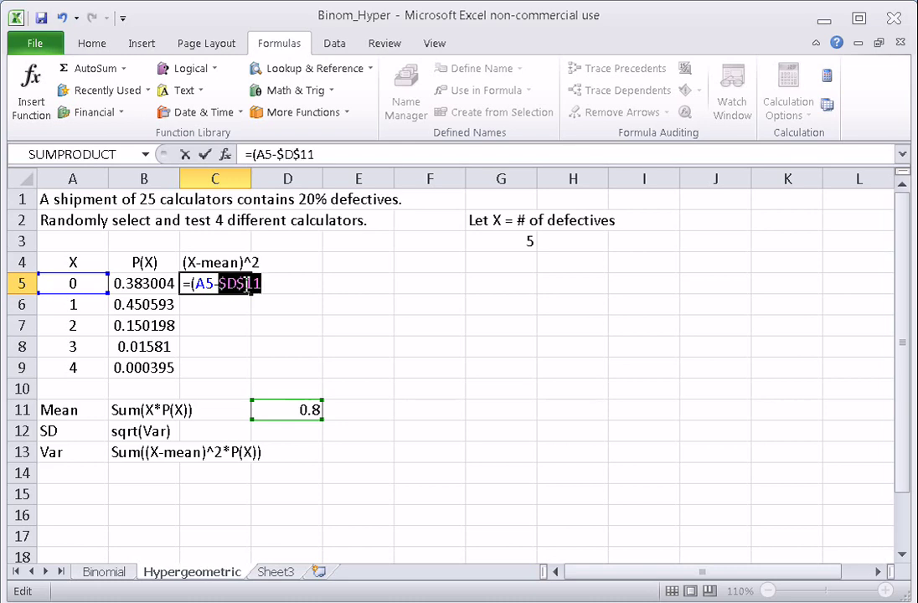
{"action": "left_click", "coordinate": [278, 291]}
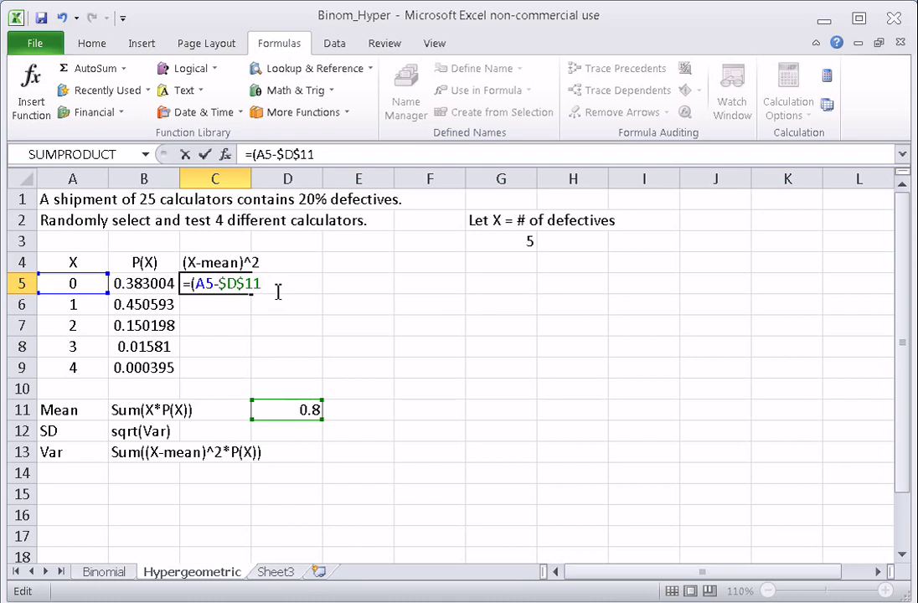
{"action": "type", "text": ")^2"}
{"action": "key", "text": "Return"}
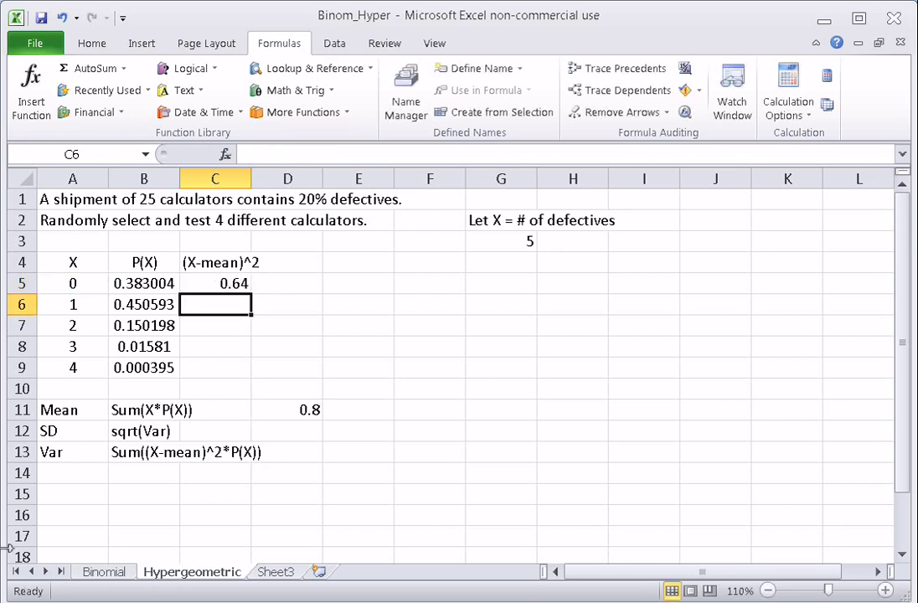
- Copy the C5 formula down through C9 and check the formula in each cell from C5 to C9
{"action": "left_click", "coordinate": [241, 284]}
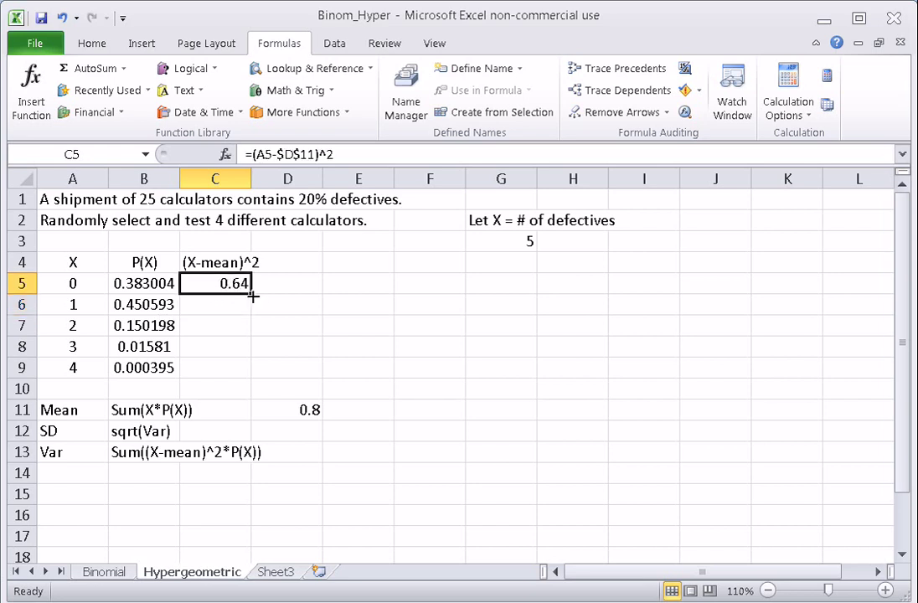
{"action": "left_click_drag", "start_coordinate": [252, 296], "coordinate": [254, 374]}
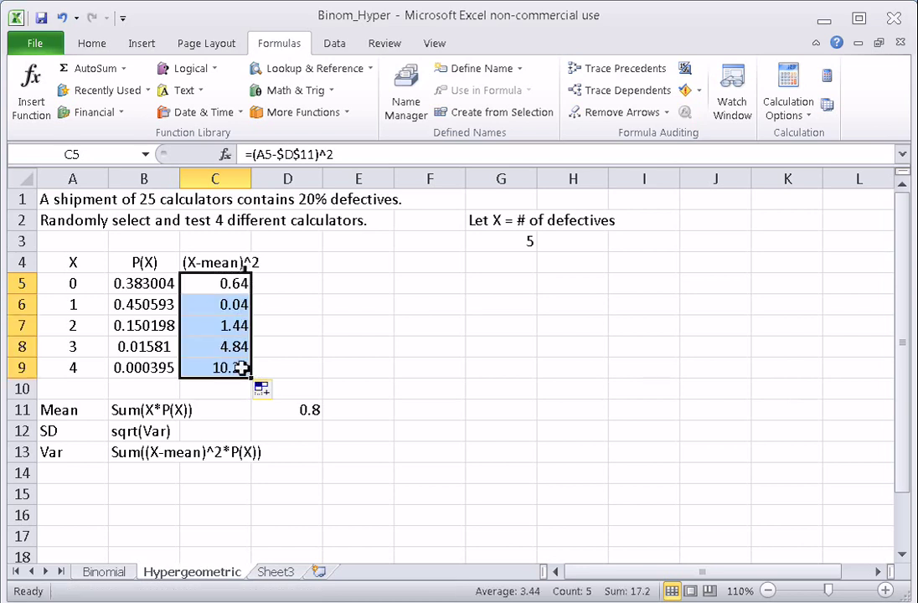
{"action": "left_click", "coordinate": [241, 287]}
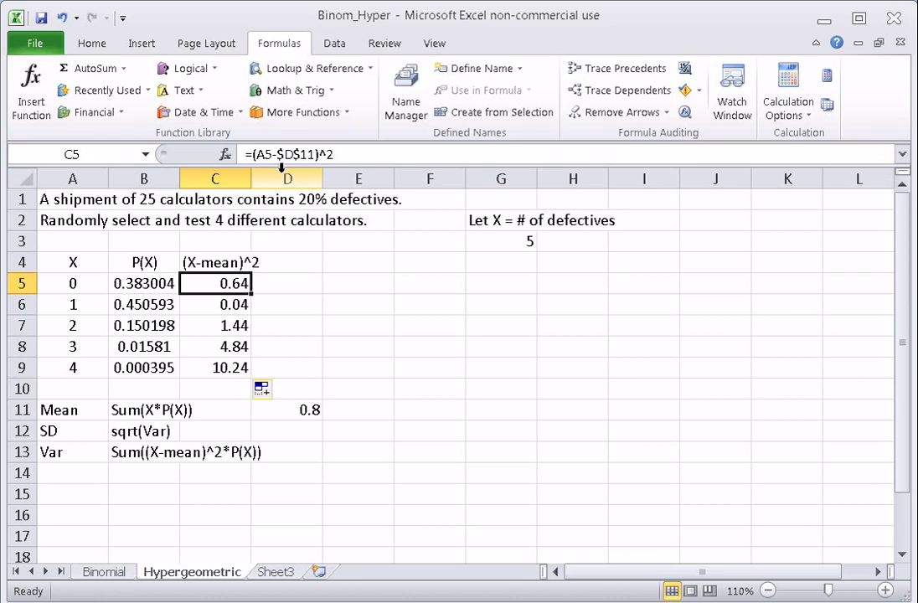
{"action": "left_click", "coordinate": [238, 305]}
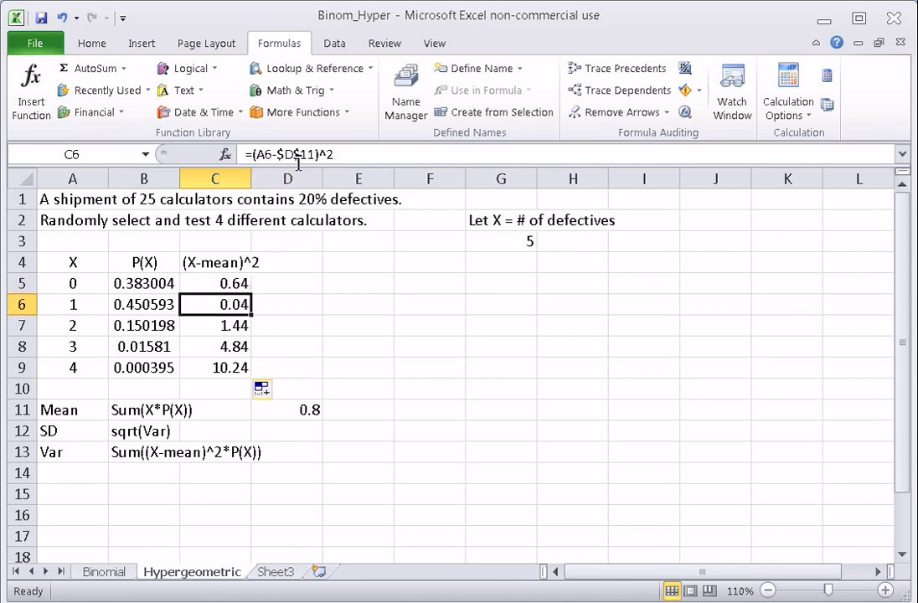
{"action": "left_click", "coordinate": [228, 328]}
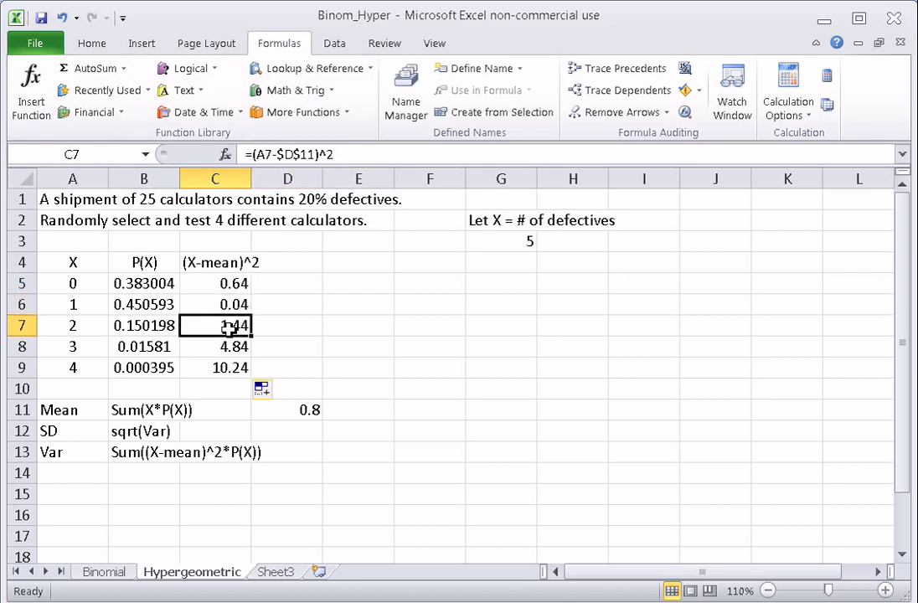
{"action": "left_click", "coordinate": [225, 351]}
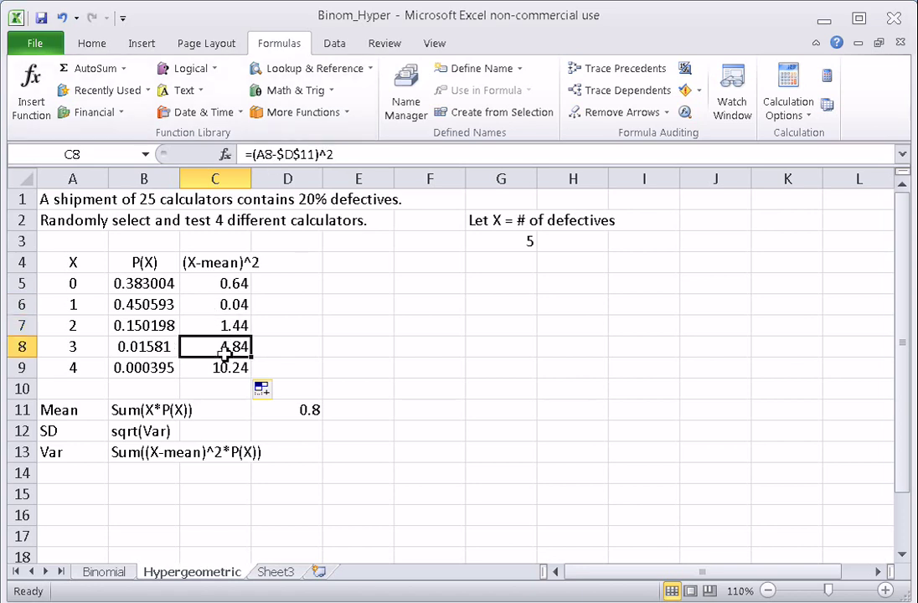
{"action": "left_click", "coordinate": [224, 368]}
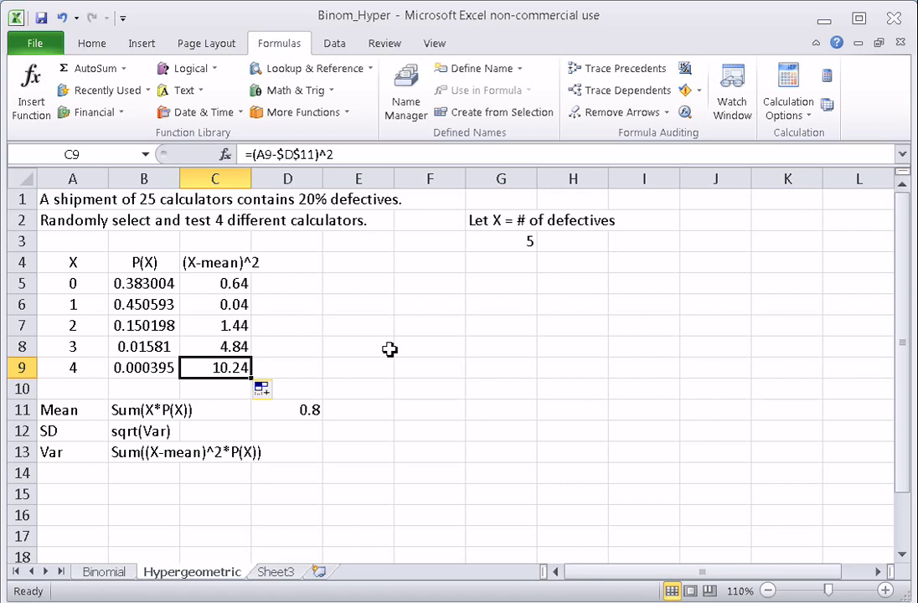
- Calculate the variance in E13 with SUMPRODUCT, using C5:C9 as the first array and B5:B9 as the second
{"action": "left_click", "coordinate": [355, 455]}
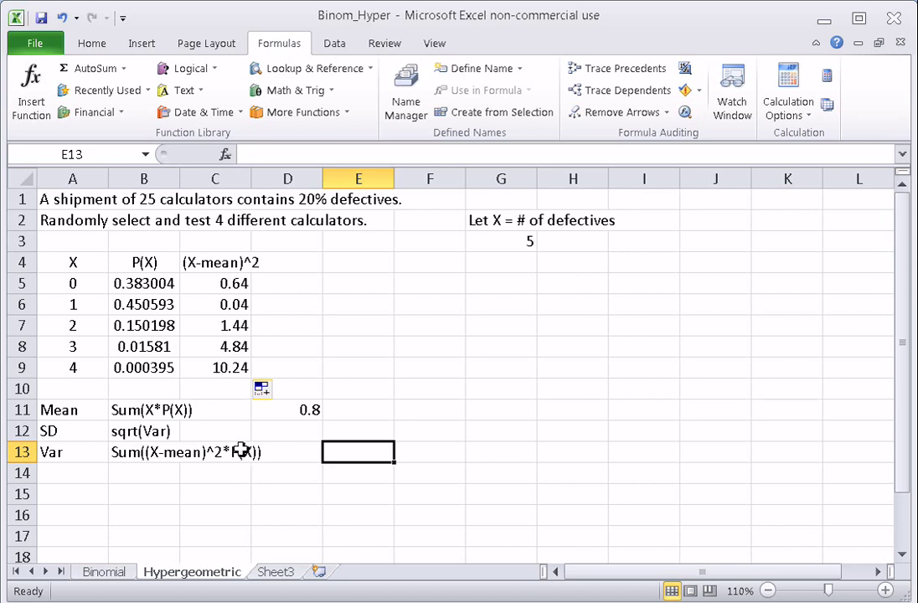
{"action": "left_click", "coordinate": [329, 93]}
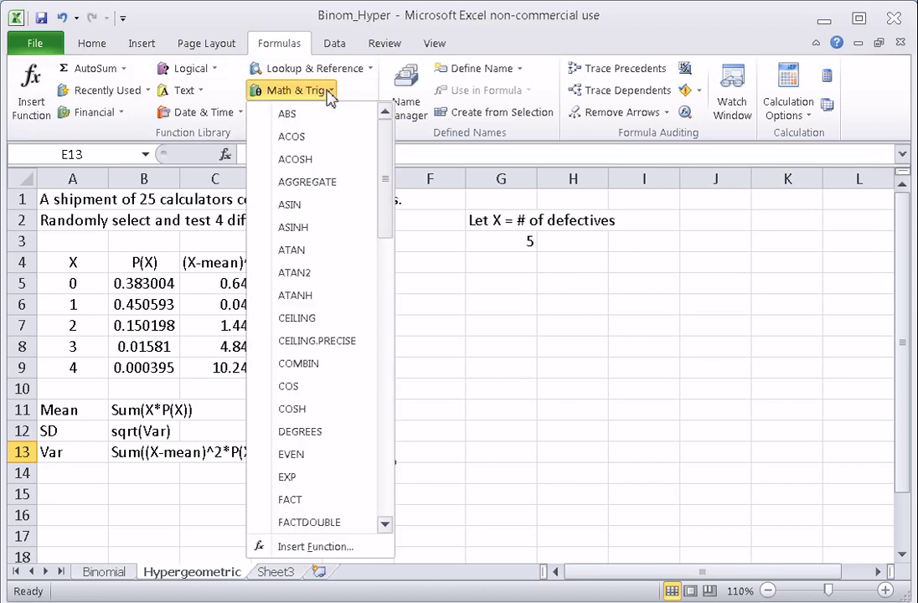
{"action": "left_click_drag", "start_coordinate": [385, 170], "coordinate": [389, 435]}
{"action": "left_click", "coordinate": [363, 437]}
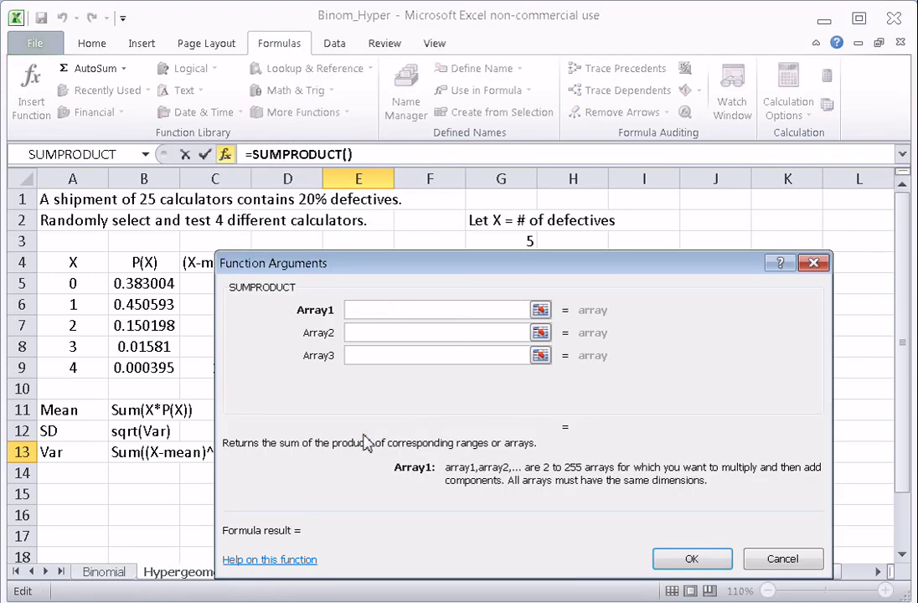
{"action": "left_click_drag", "start_coordinate": [394, 273], "coordinate": [443, 244]}
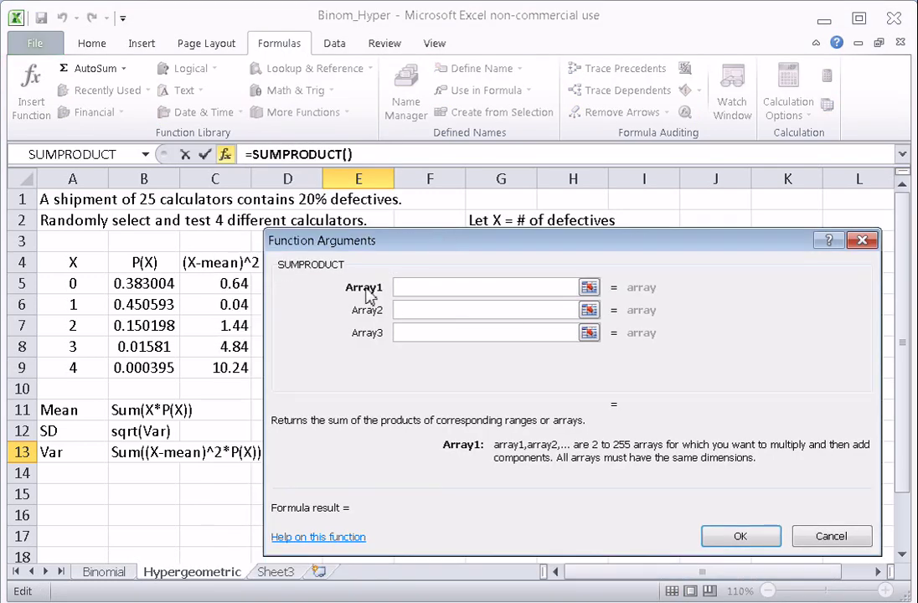
{"action": "left_click_drag", "start_coordinate": [231, 284], "coordinate": [231, 367]}
{"action": "left_click", "coordinate": [433, 315]}
{"action": "left_click", "coordinate": [154, 286]}
{"action": "left_click_drag", "start_coordinate": [154, 285], "coordinate": [154, 367]}
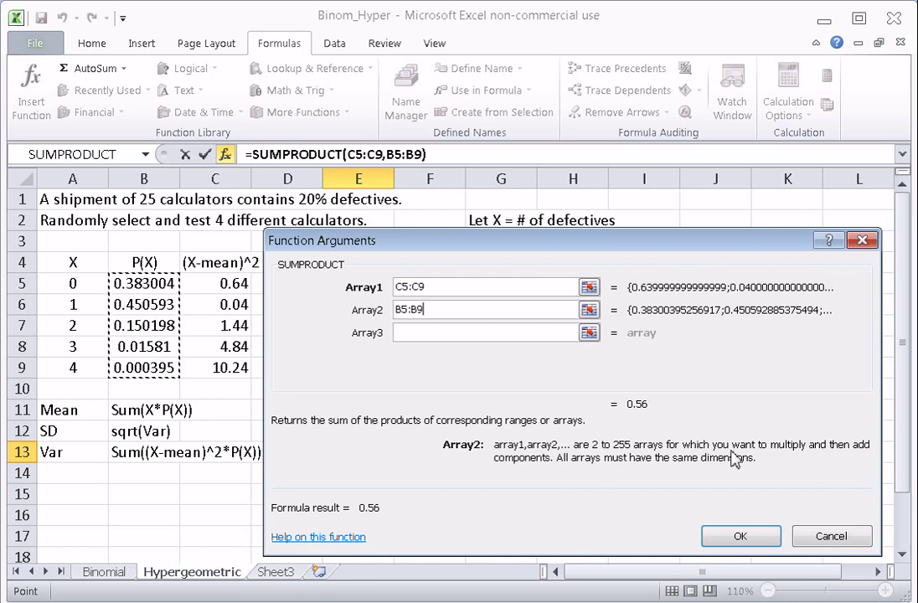
{"action": "left_click", "coordinate": [750, 537]}
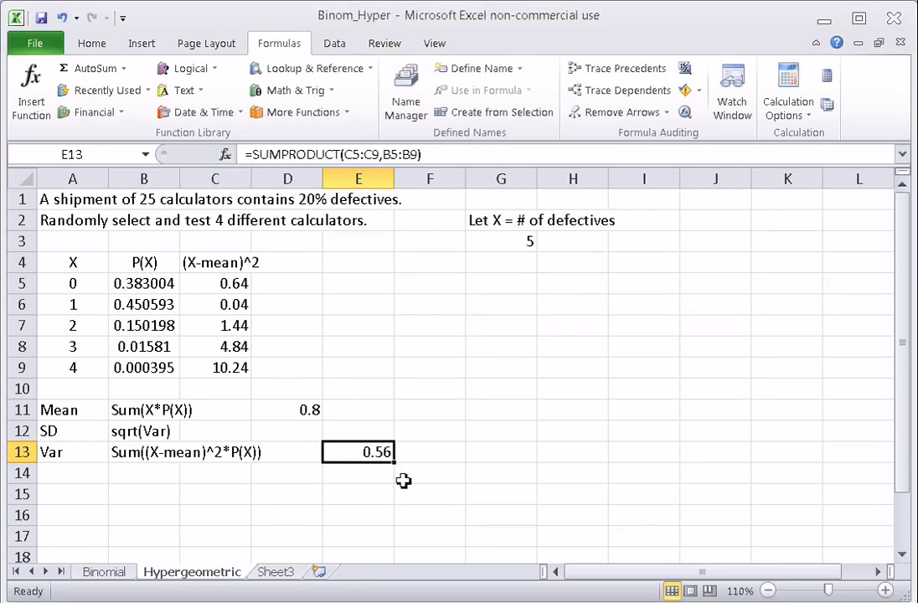
- Calculate the standard deviation in D12 as the square root of the variance in E13
{"action": "left_click", "coordinate": [301, 431]}
{"action": "type", "text": "=s"}
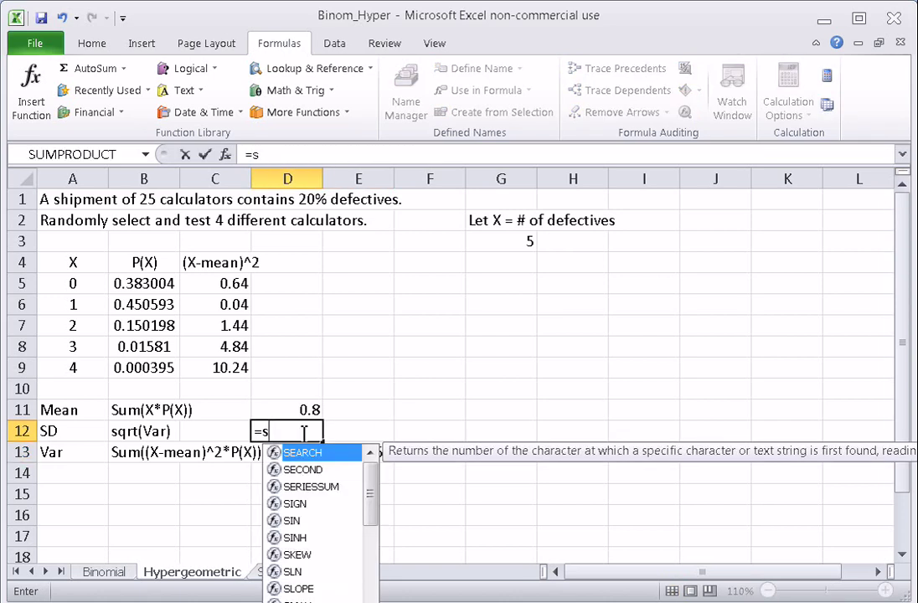
{"action": "type", "text": "qrt("}
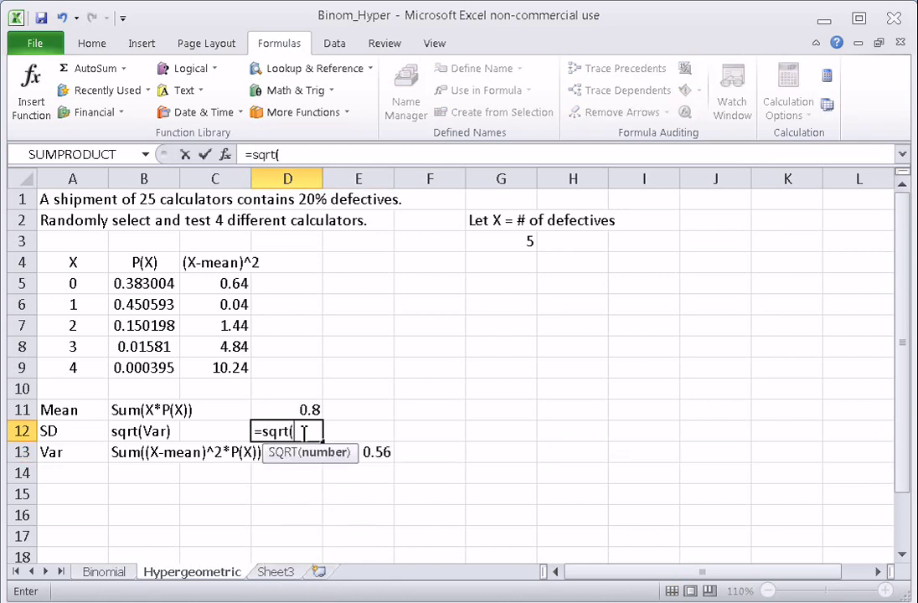
{"action": "left_click", "coordinate": [373, 453]}
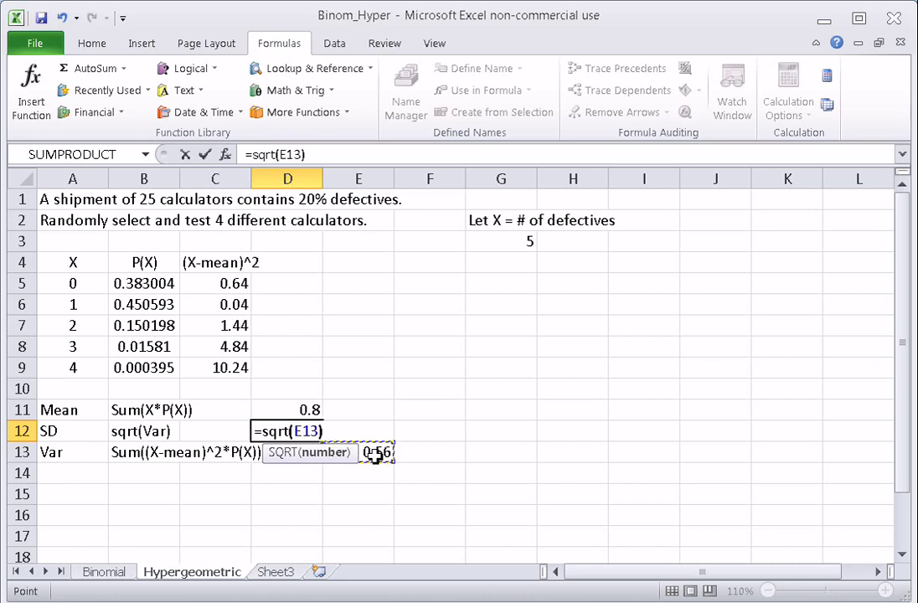
{"action": "type", "text": ")"}
{"action": "key", "text": "Return"}
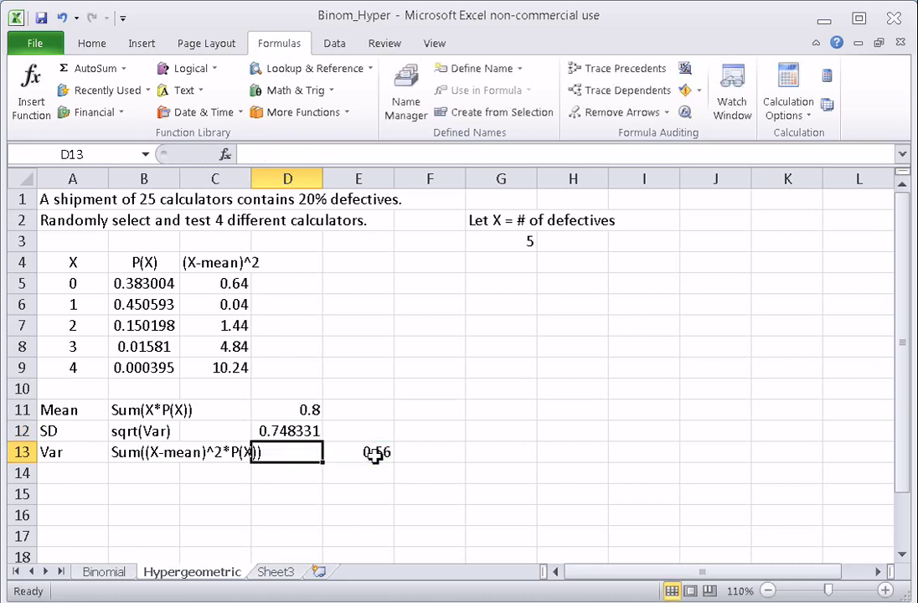
- Format the standard deviation in D12 to show one decimal place
{"action": "left_click", "coordinate": [309, 431]}
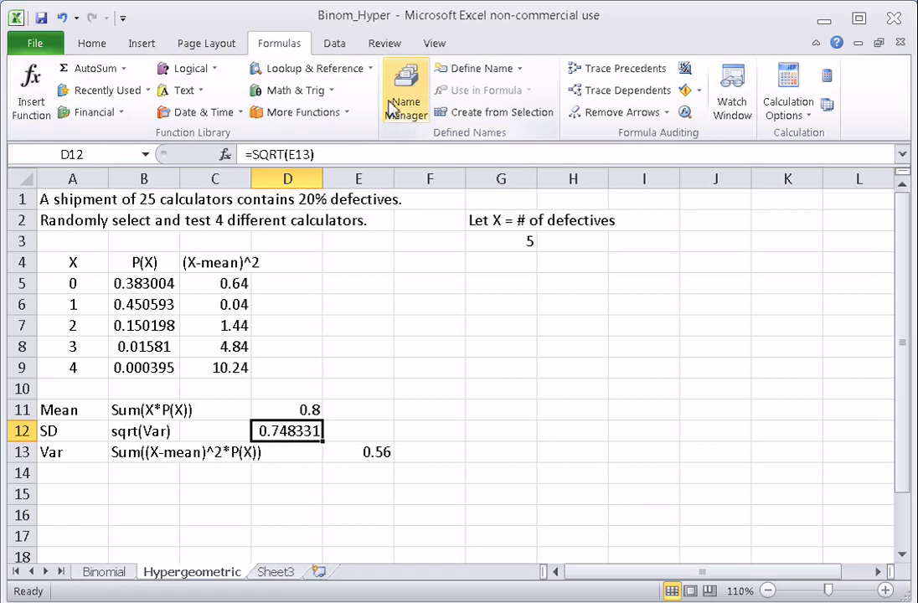
{"action": "left_click", "coordinate": [92, 47]}
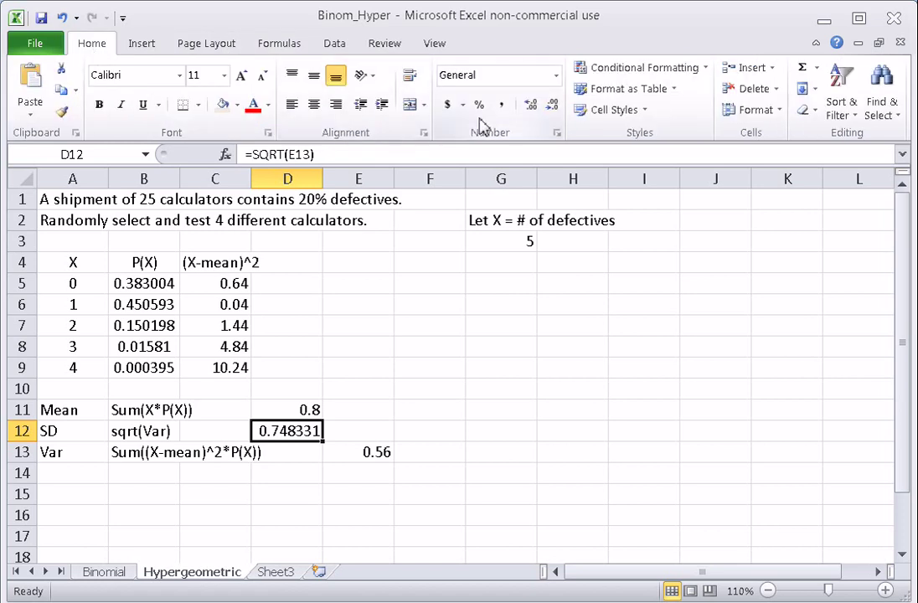
{"action": "left_click", "coordinate": [552, 105]}
{"action": "left_click", "coordinate": [552, 105]}
{"action": "left_click", "coordinate": [552, 105]}
{"action": "left_click", "coordinate": [552, 106]}
{"action": "left_click", "coordinate": [552, 105]}
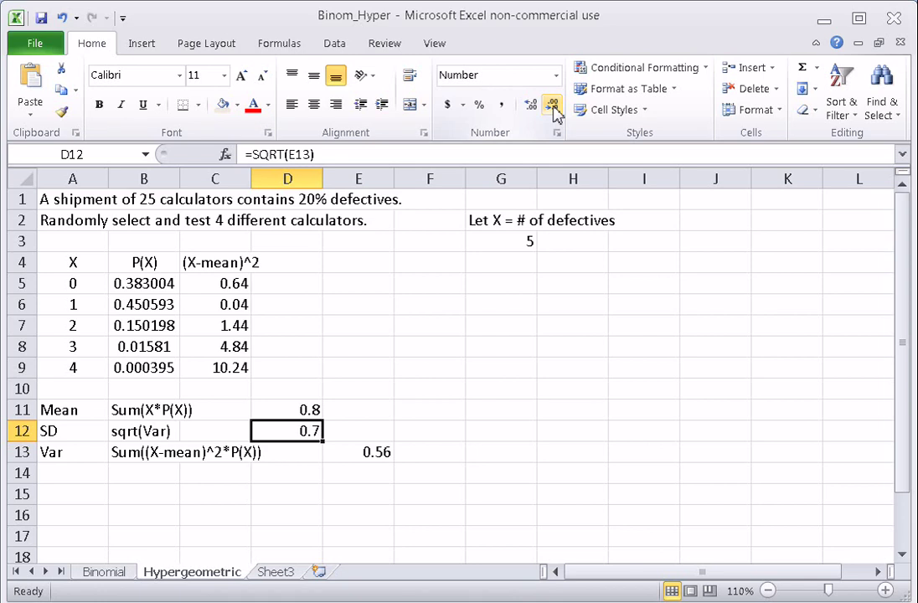
{"action": "left_click", "coordinate": [531, 105]}
{"action": "left_click", "coordinate": [531, 106]}
{"action": "left_click", "coordinate": [552, 105]}
{"action": "left_click", "coordinate": [552, 105]}
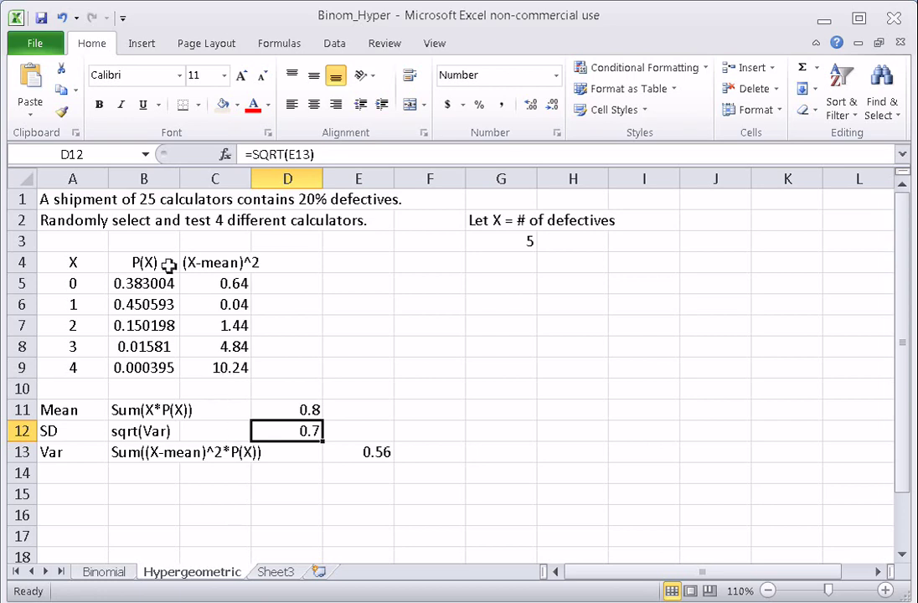
- Compare the mean and standard deviation on the Binomial sheet with those on the Hypergeometric sheet
{"action": "left_click", "coordinate": [104, 573]}
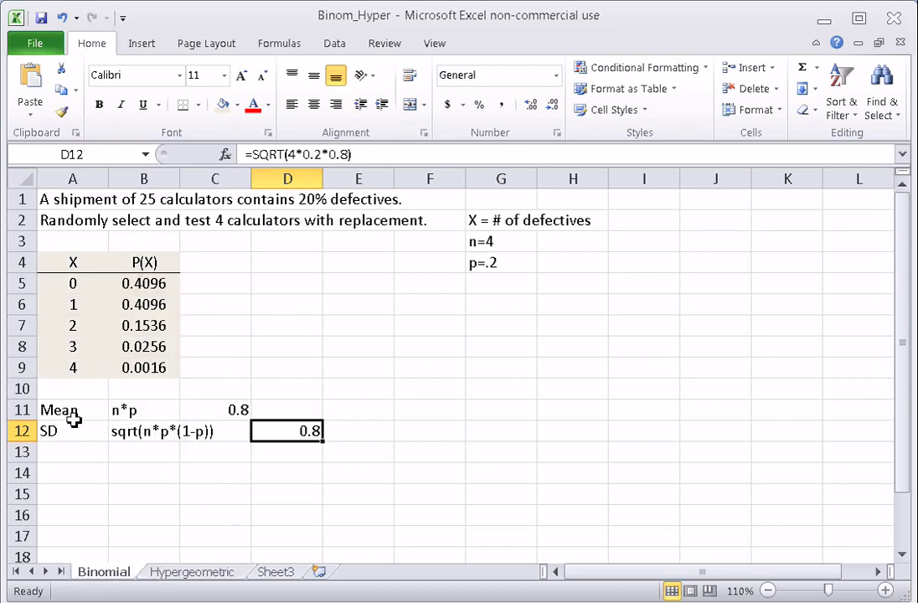
{"action": "left_click", "coordinate": [205, 572]}
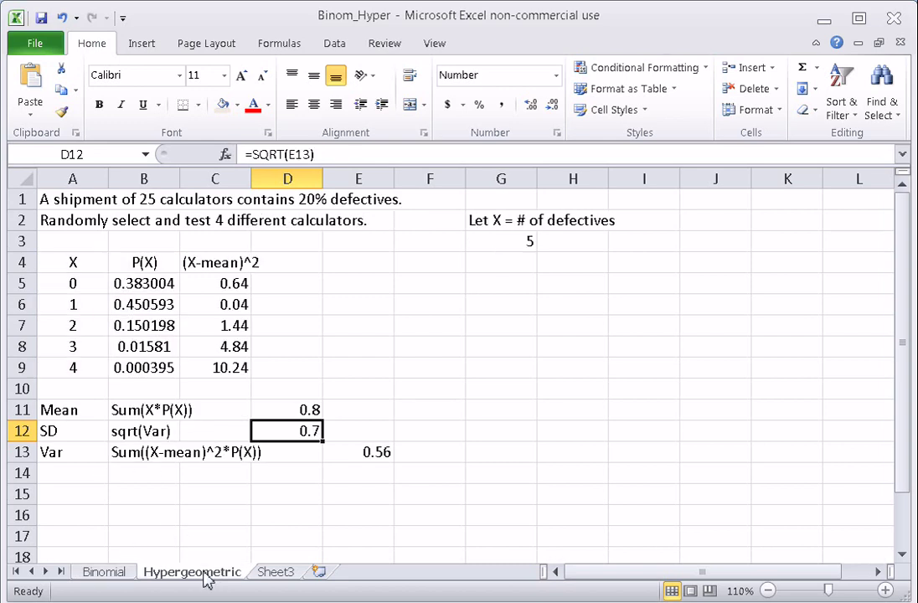